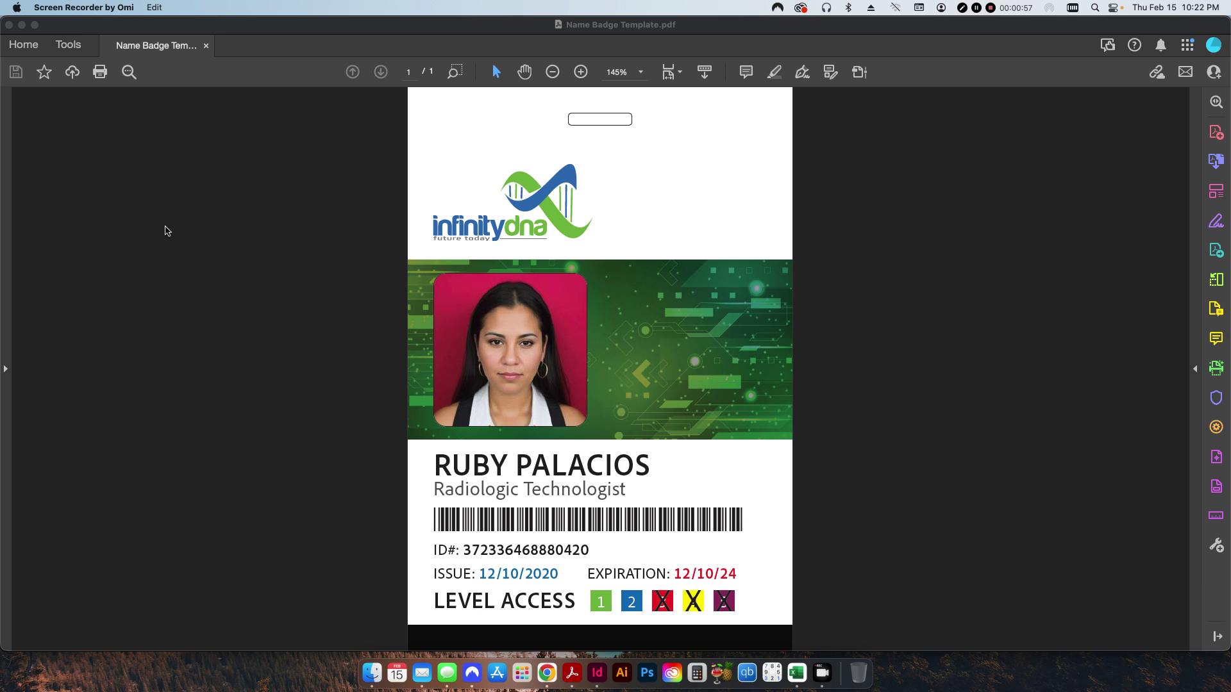
- Close Name Badge Template.pdf in Acrobat to reveal the Name Badge Video folder
{"action": "left_click", "coordinate": [9, 24]}
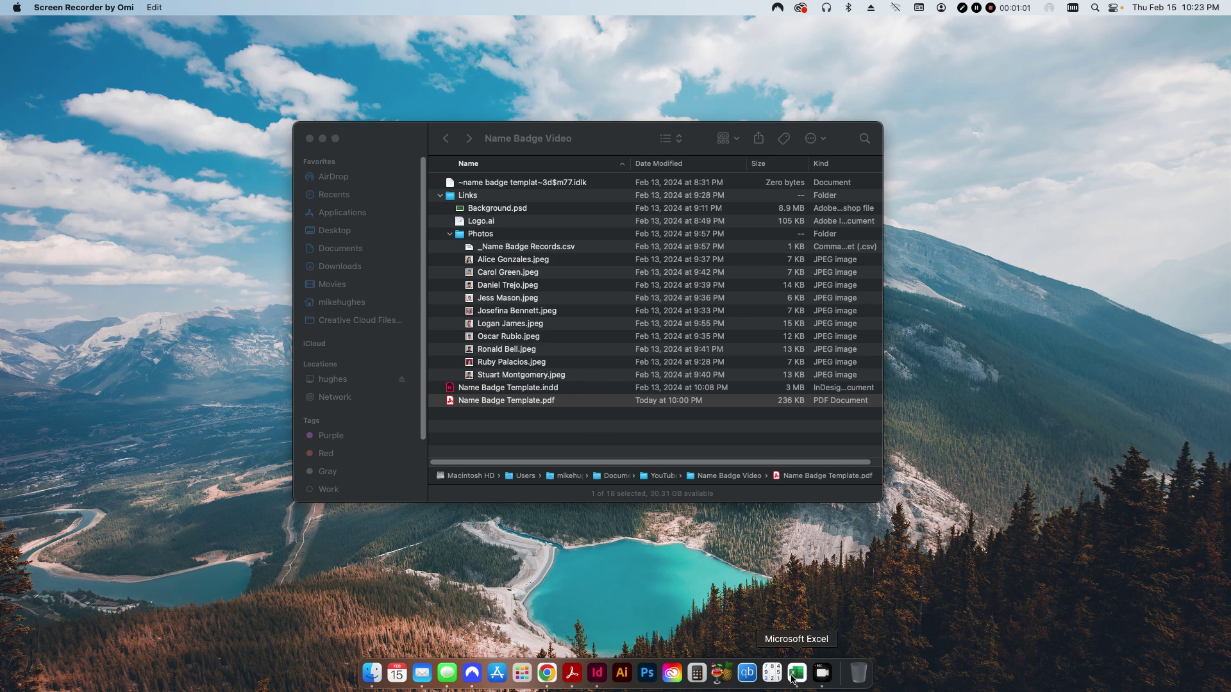
- Bring the _Name Badge Records workbook forward and highlight row 5's empty level cells
{"action": "left_click", "coordinate": [795, 673]}
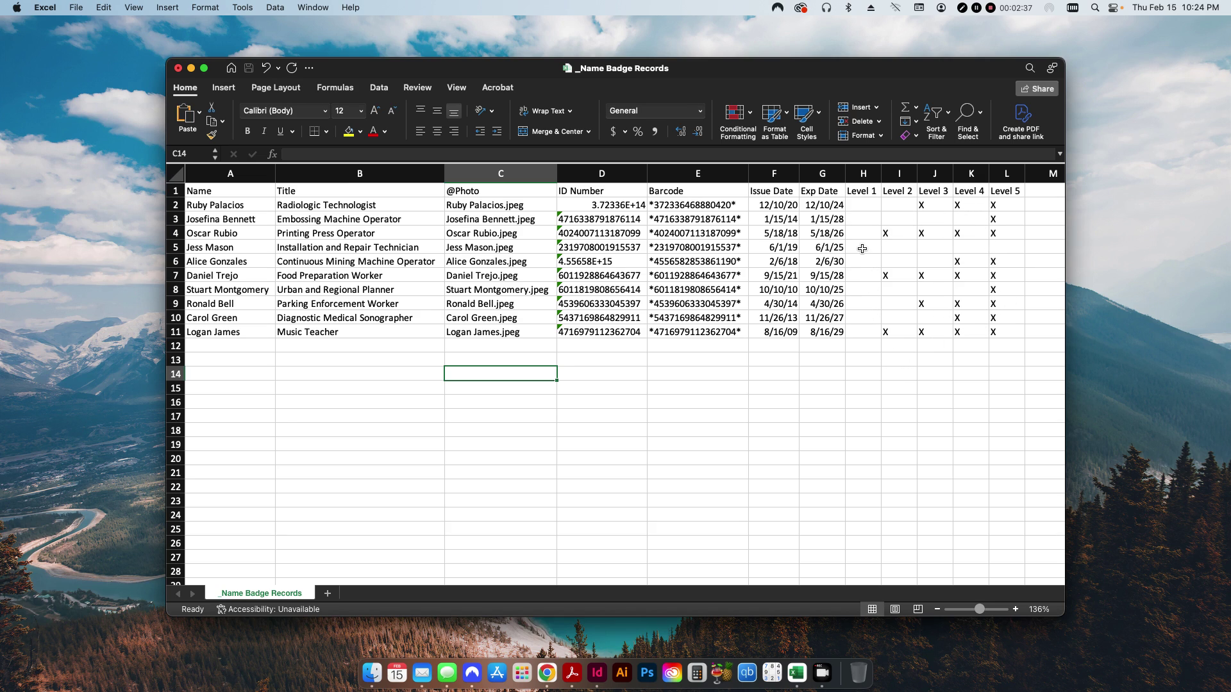
{"action": "left_click_drag", "start_coordinate": [860, 249], "coordinate": [981, 250]}
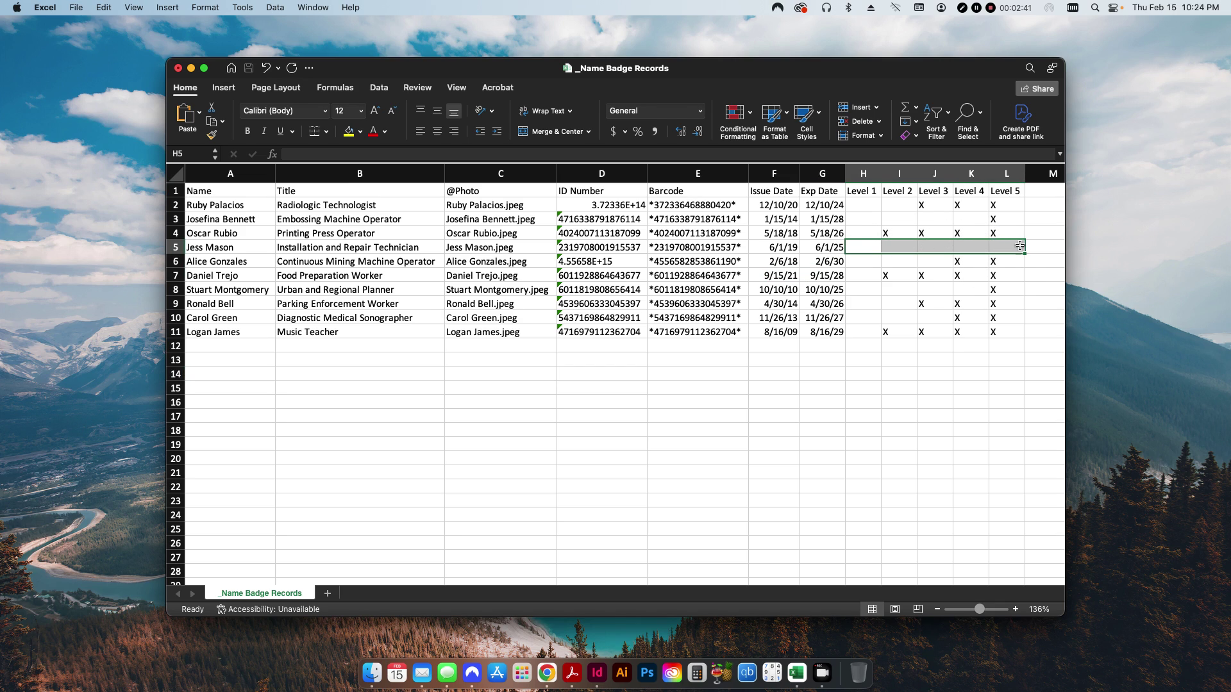
{"action": "left_click", "coordinate": [1008, 387]}
{"action": "left_click_drag", "start_coordinate": [876, 332], "coordinate": [997, 332]}
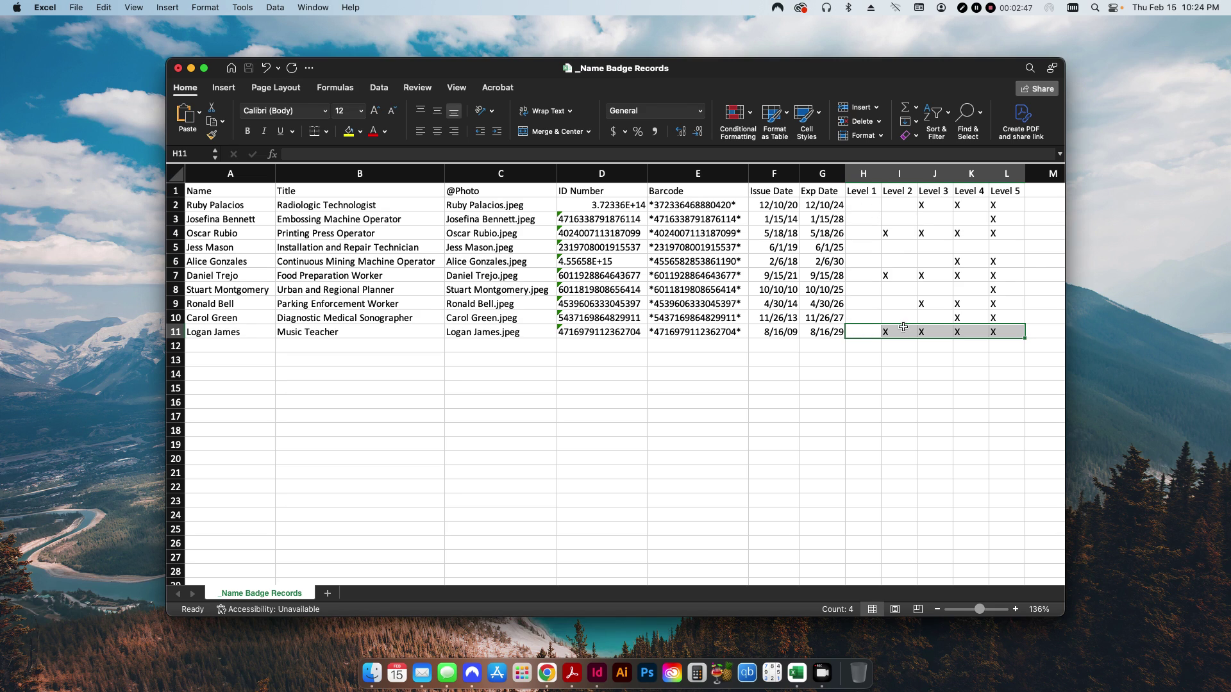
{"action": "left_click", "coordinate": [888, 384]}
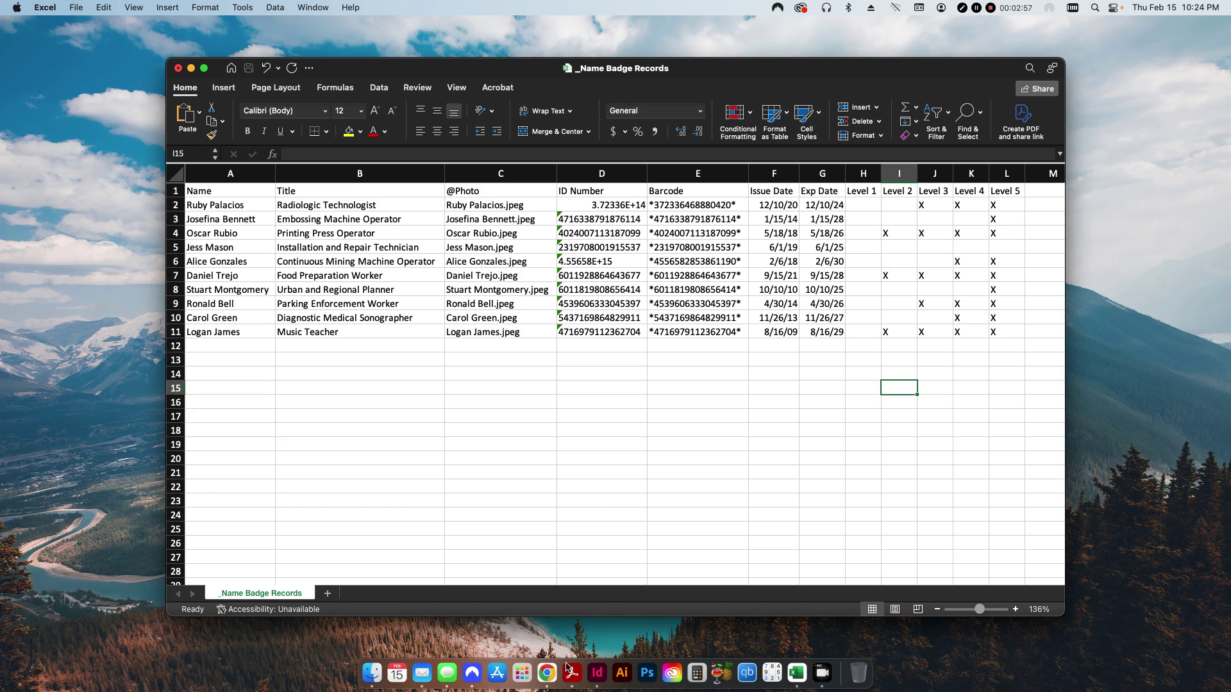
- Arrange the Name Badge Video folder window over the spreadsheet, then switch to the badge template
{"action": "left_click", "coordinate": [371, 672]}
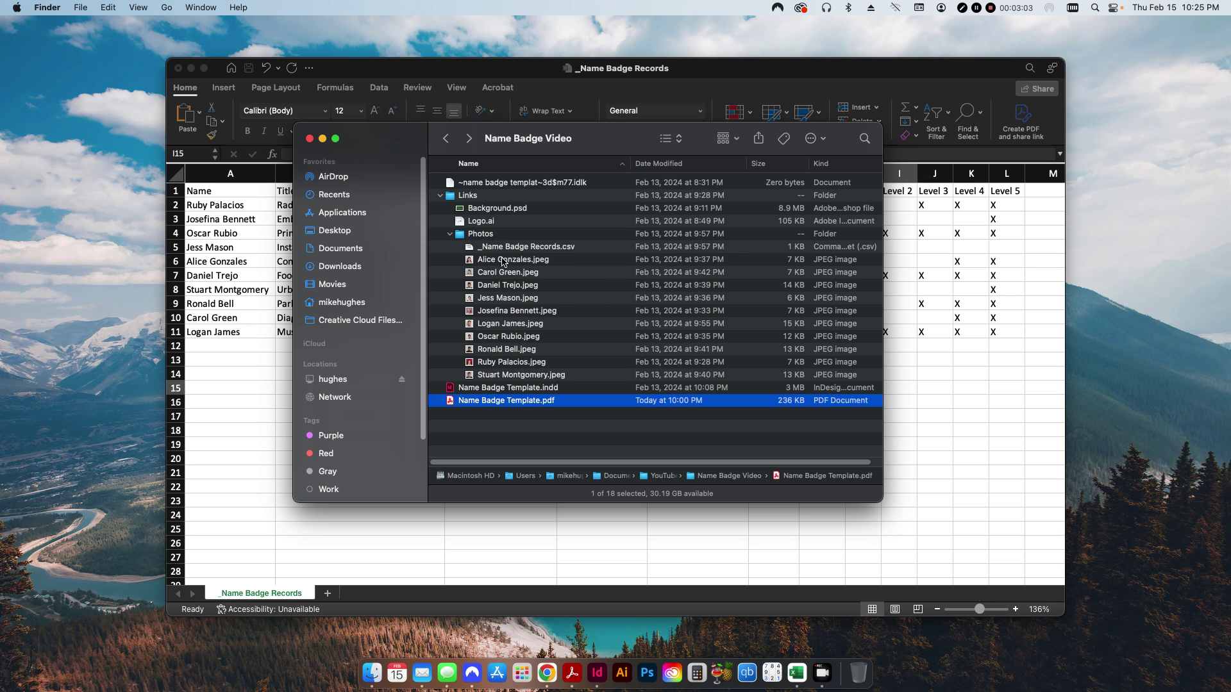
{"action": "left_click_drag", "start_coordinate": [504, 156], "coordinate": [818, 207]}
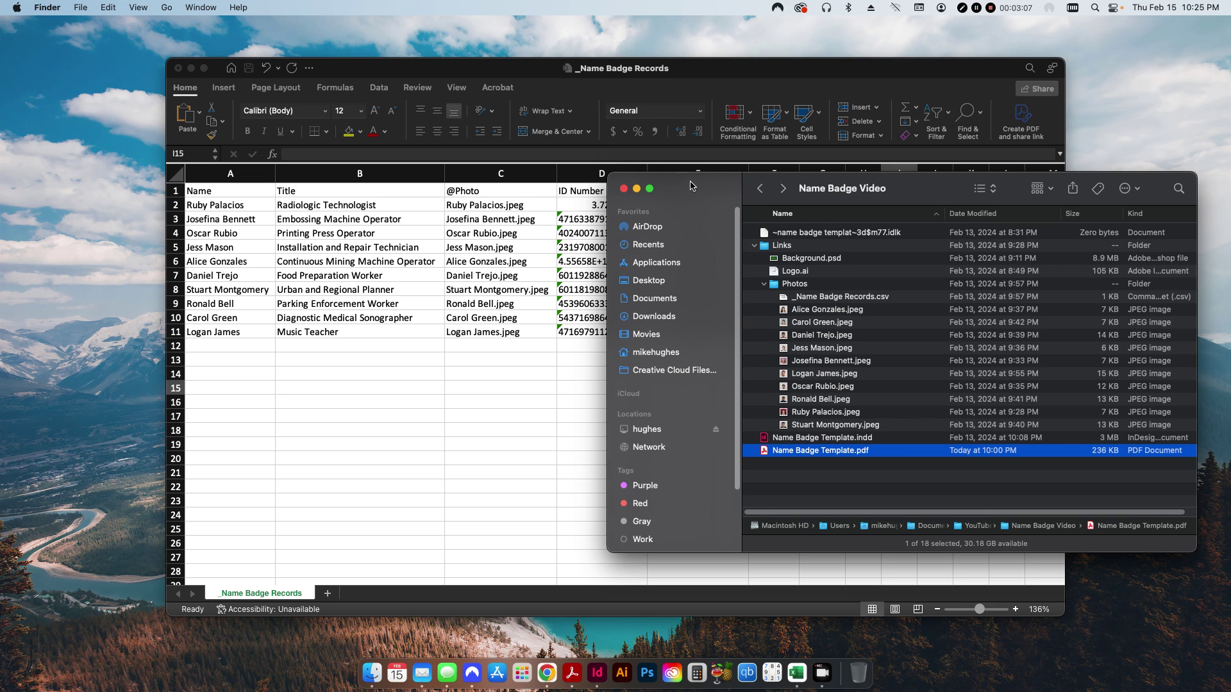
{"action": "left_click_drag", "start_coordinate": [690, 187], "coordinate": [711, 160]}
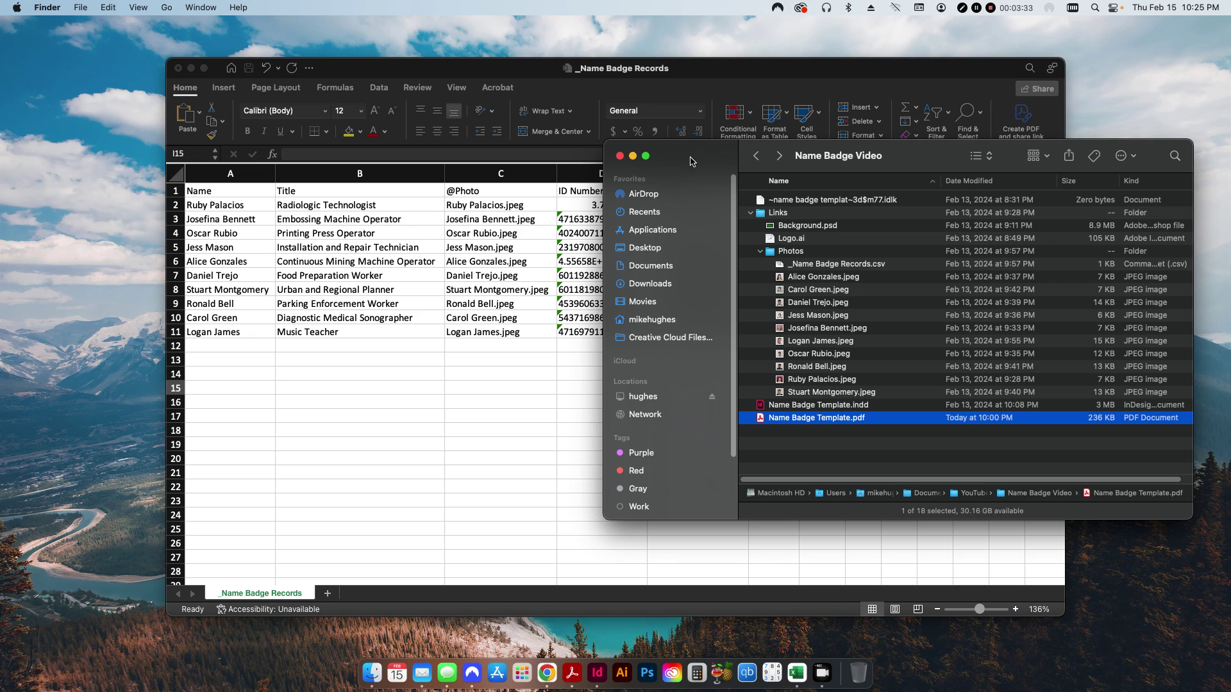
{"action": "left_click_drag", "start_coordinate": [690, 160], "coordinate": [376, 142]}
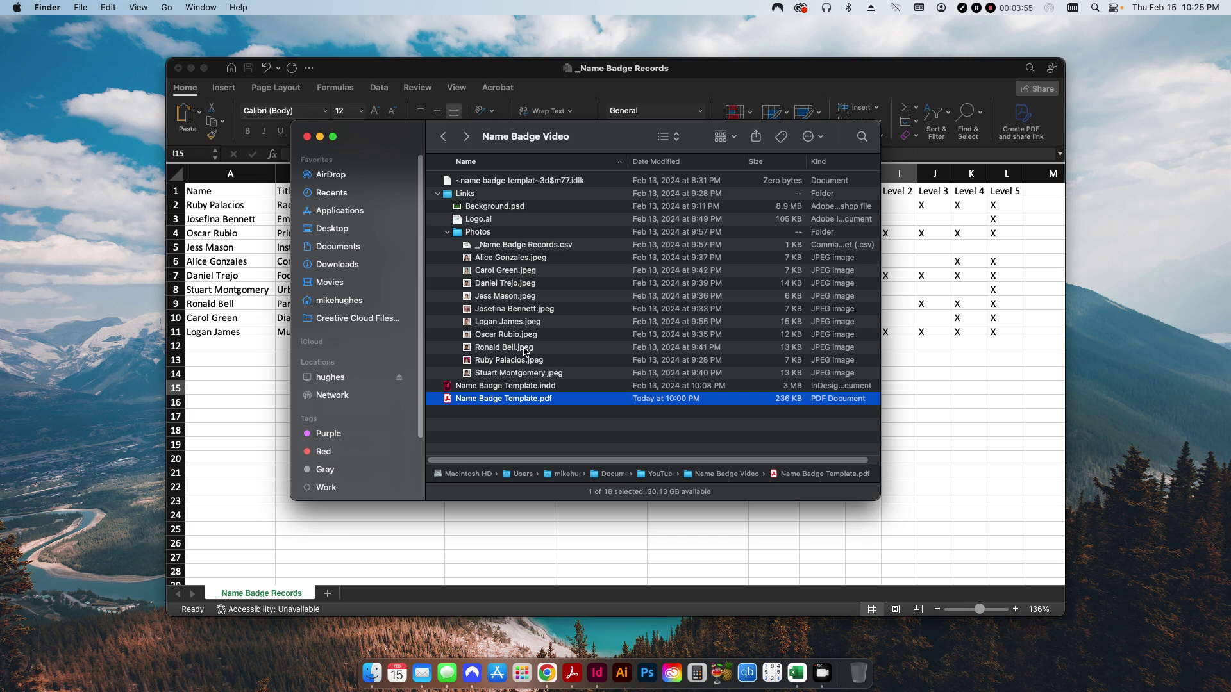
{"action": "left_click", "coordinate": [596, 673]}
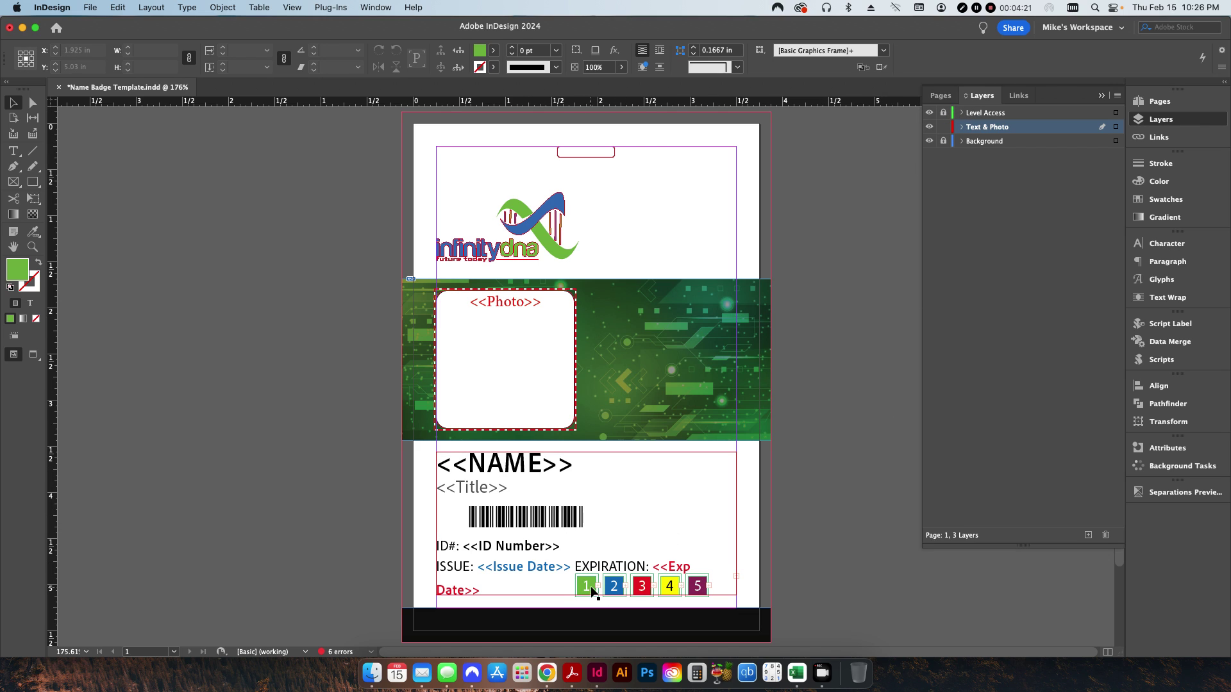
- Pick the zoom tool in Name Badge Template.indd to prepare to zoom into the page
{"action": "left_click", "coordinate": [32, 247]}
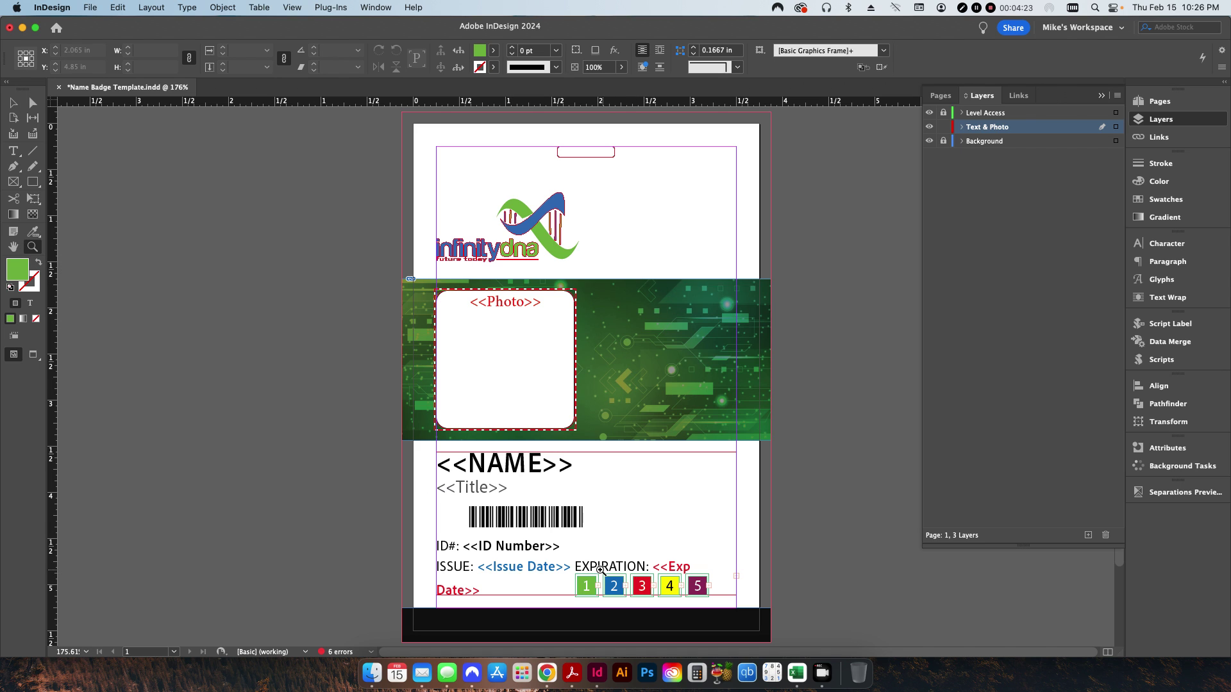
{"action": "left_click_drag", "start_coordinate": [617, 573], "coordinate": [747, 595]}
{"action": "mouse_move", "coordinate": [821, 653]}
{"action": "left_mouse_down"}
{"action": "mouse_move", "coordinate": [779, 652]}
{"action": "mouse_move", "coordinate": [802, 652]}
{"action": "left_mouse_up"}
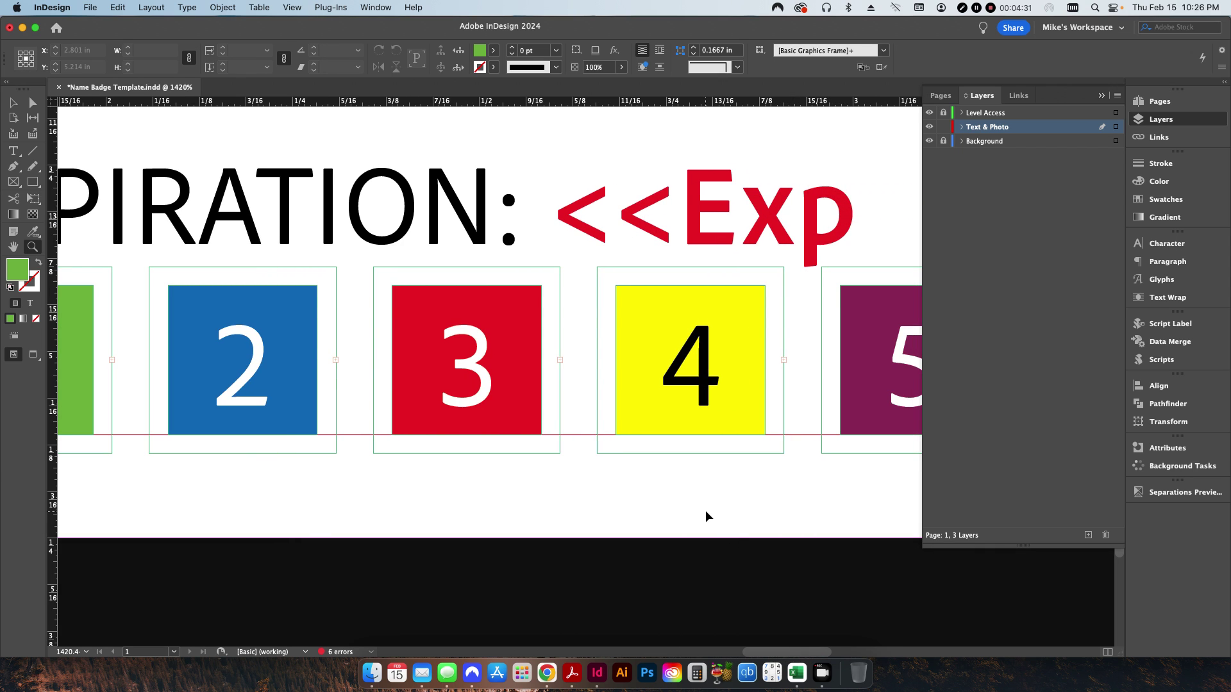
{"action": "key", "text": "super+minus"}
{"action": "key", "text": "super+minus"}
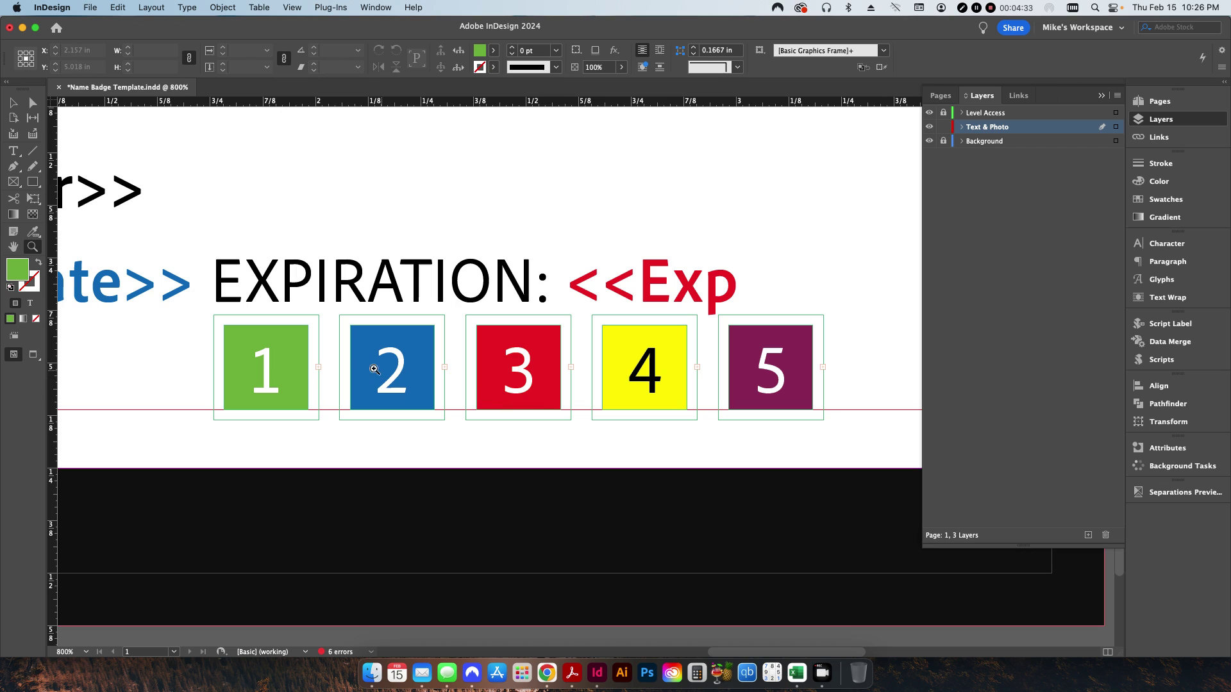
{"action": "left_click", "coordinate": [13, 102]}
{"action": "key", "text": "super+0"}
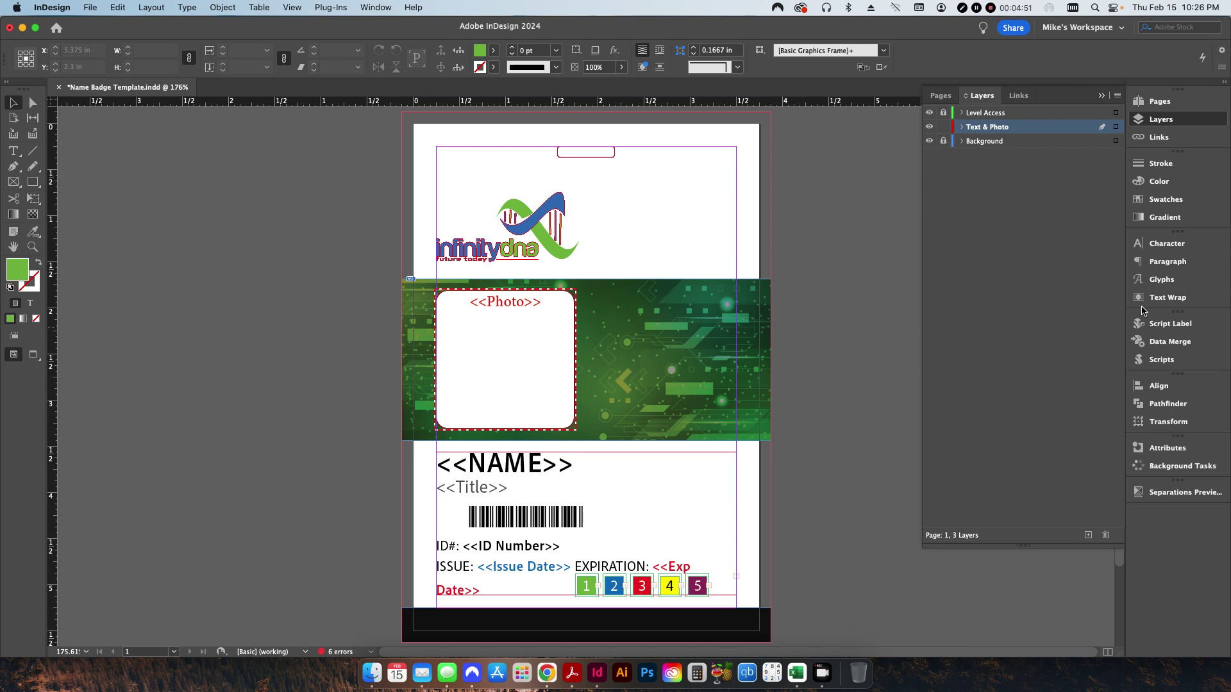
- Open the Data Merge panel for _Name Badge Records.csv and check its flyout menu options
{"action": "left_click", "coordinate": [1159, 350]}
{"action": "left_click", "coordinate": [1116, 320]}
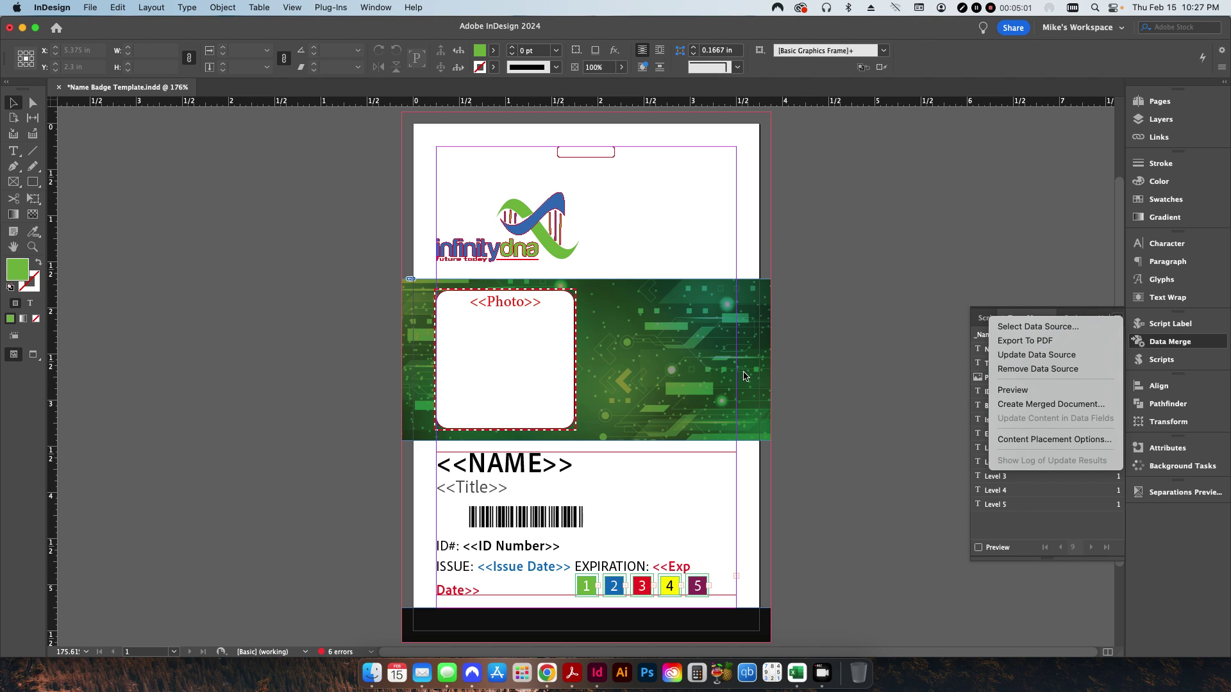
{"action": "left_click", "coordinate": [811, 376]}
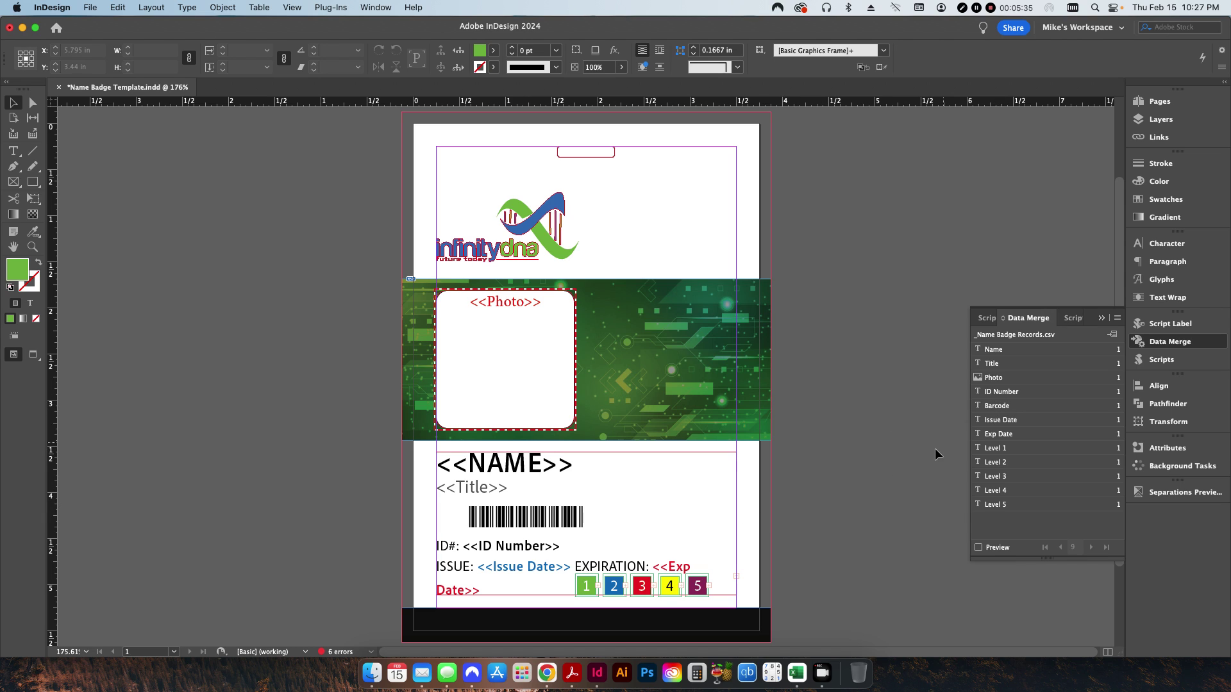
- Inspect the barcode placeholder text, then turn on Preview to fill the badge with record data
{"action": "left_click", "coordinate": [526, 523]}
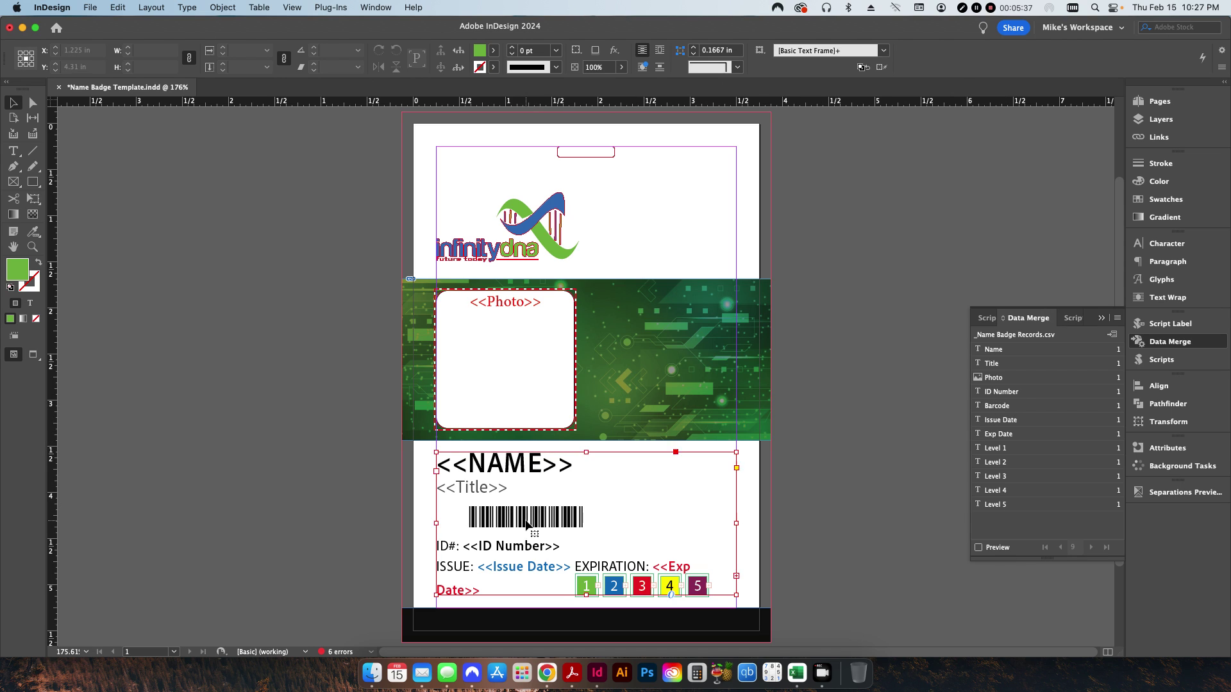
{"action": "triple_click", "coordinate": [526, 523]}
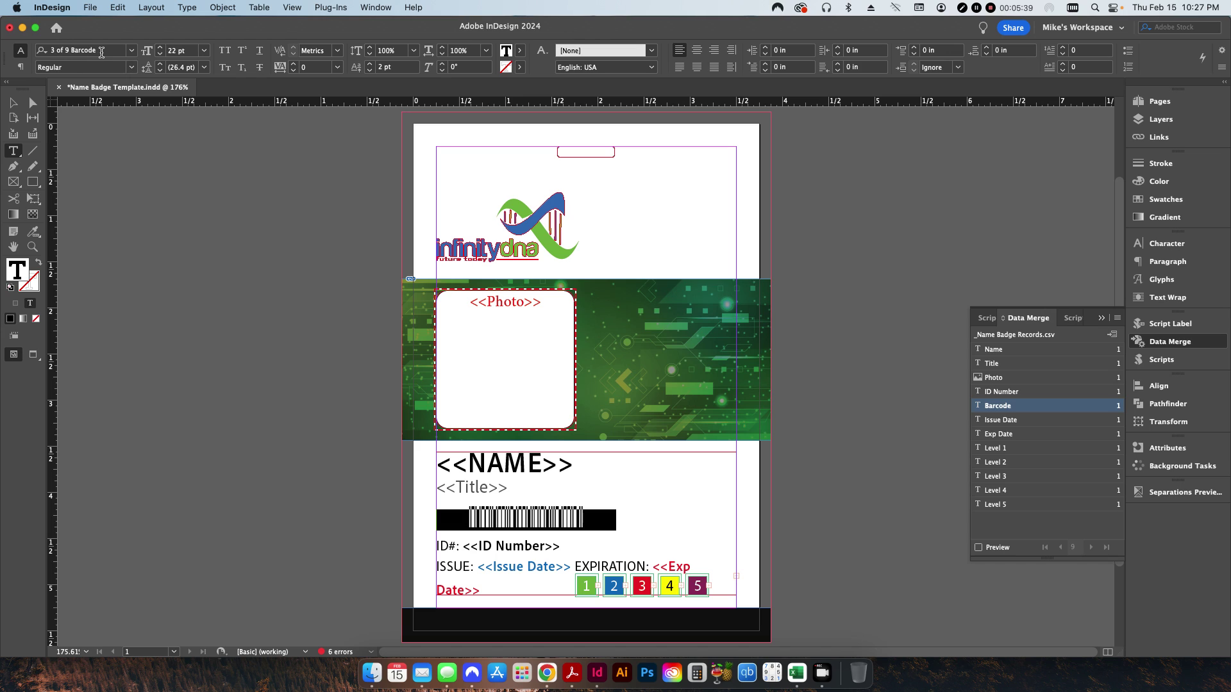
{"action": "left_click", "coordinate": [13, 103]}
{"action": "left_click", "coordinate": [220, 309]}
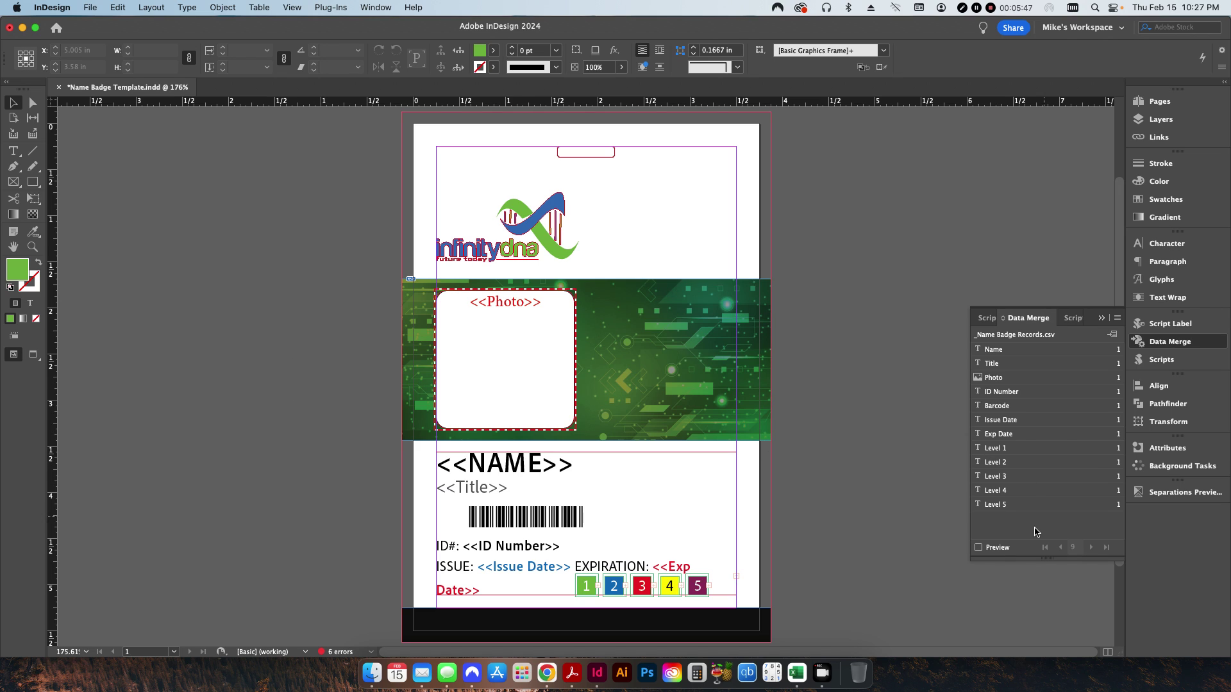
{"action": "left_click", "coordinate": [997, 549]}
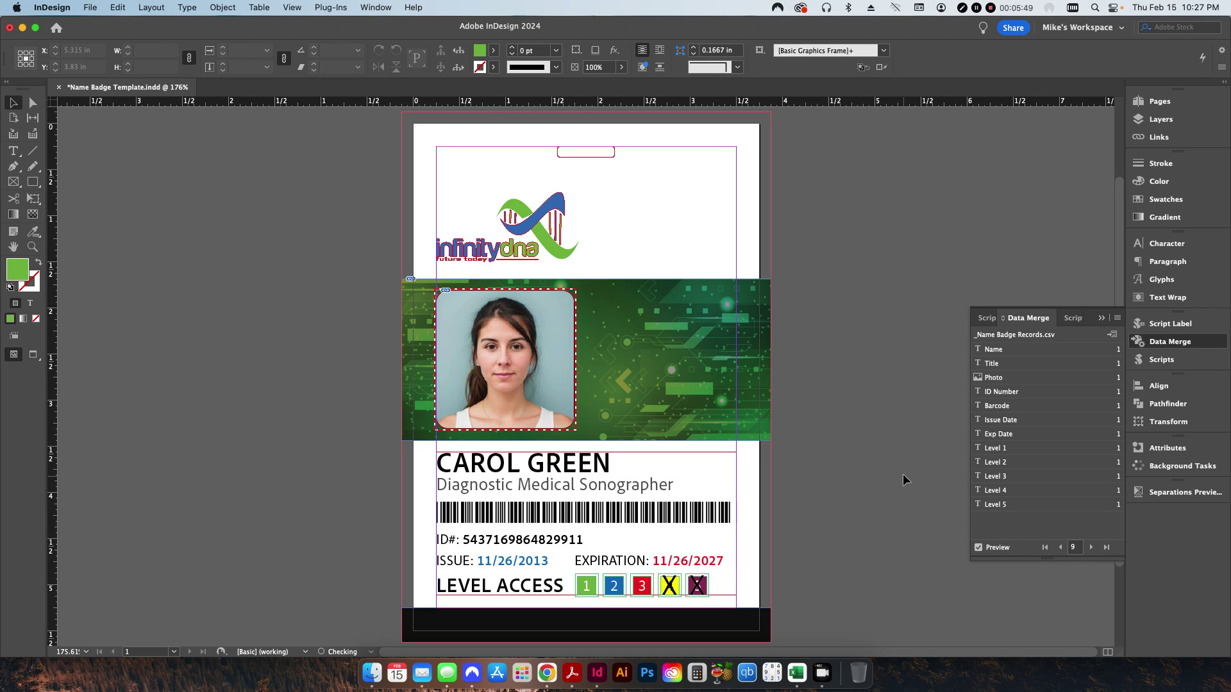
- Hide guides with W and step the merge preview forward through to record 10
{"action": "left_click", "coordinate": [1091, 547]}
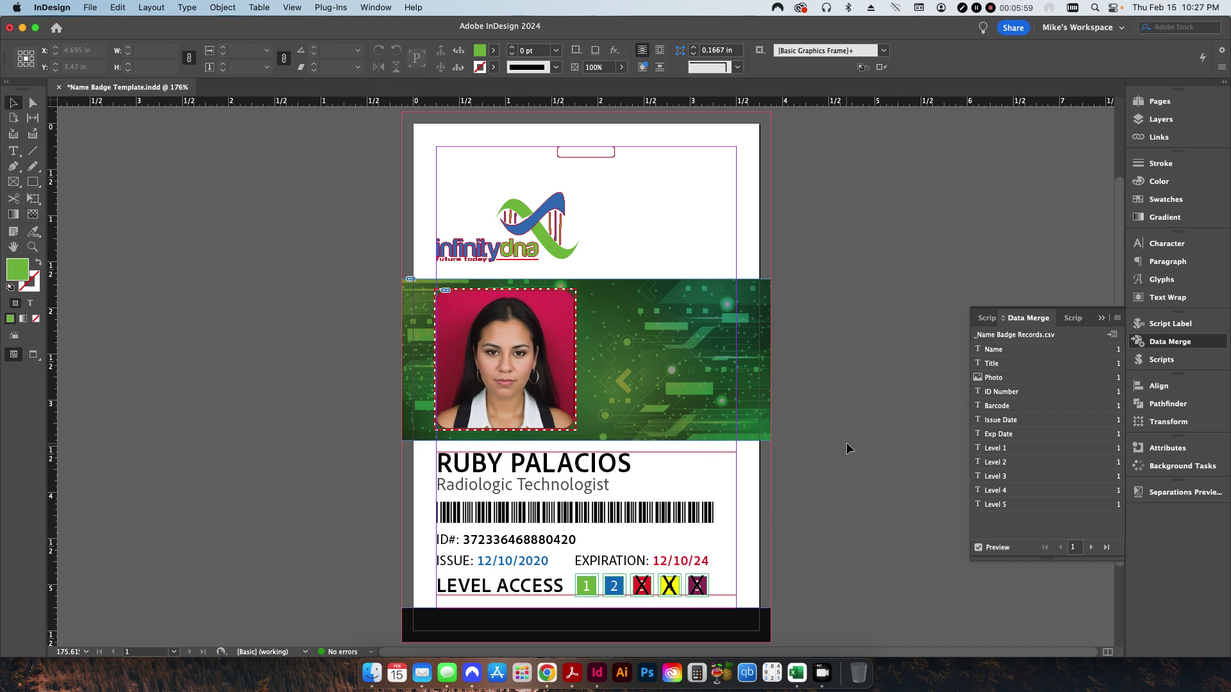
{"action": "key", "text": "w"}
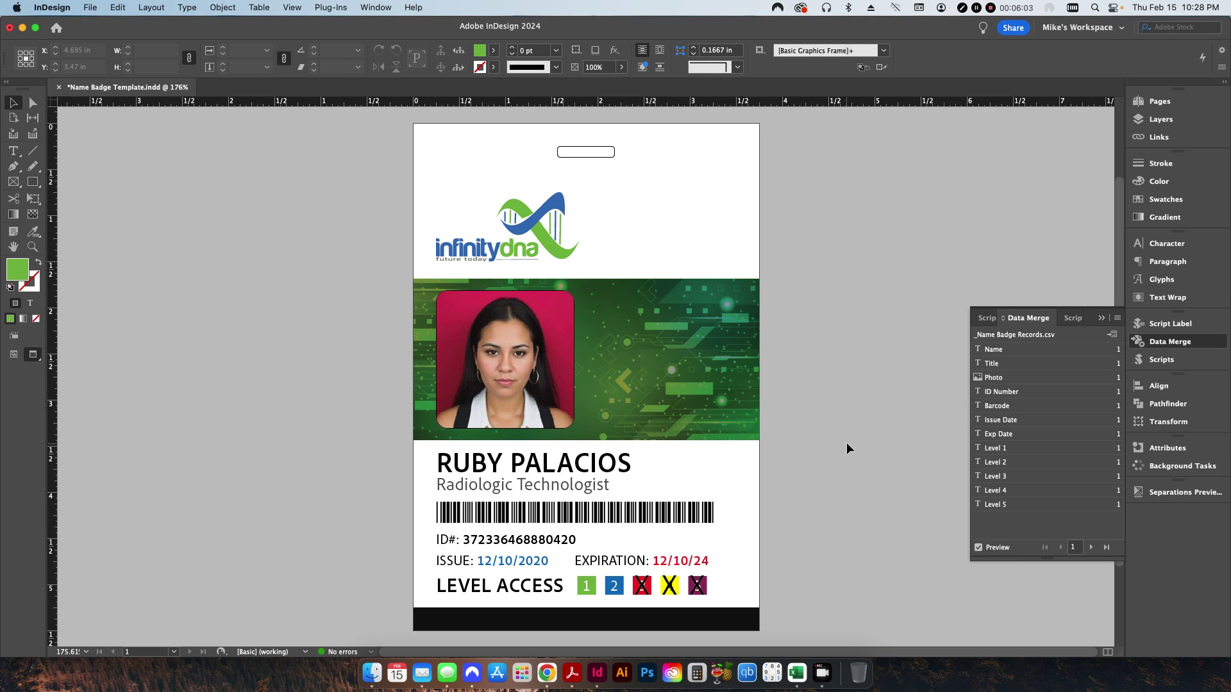
{"action": "left_click", "coordinate": [1090, 547]}
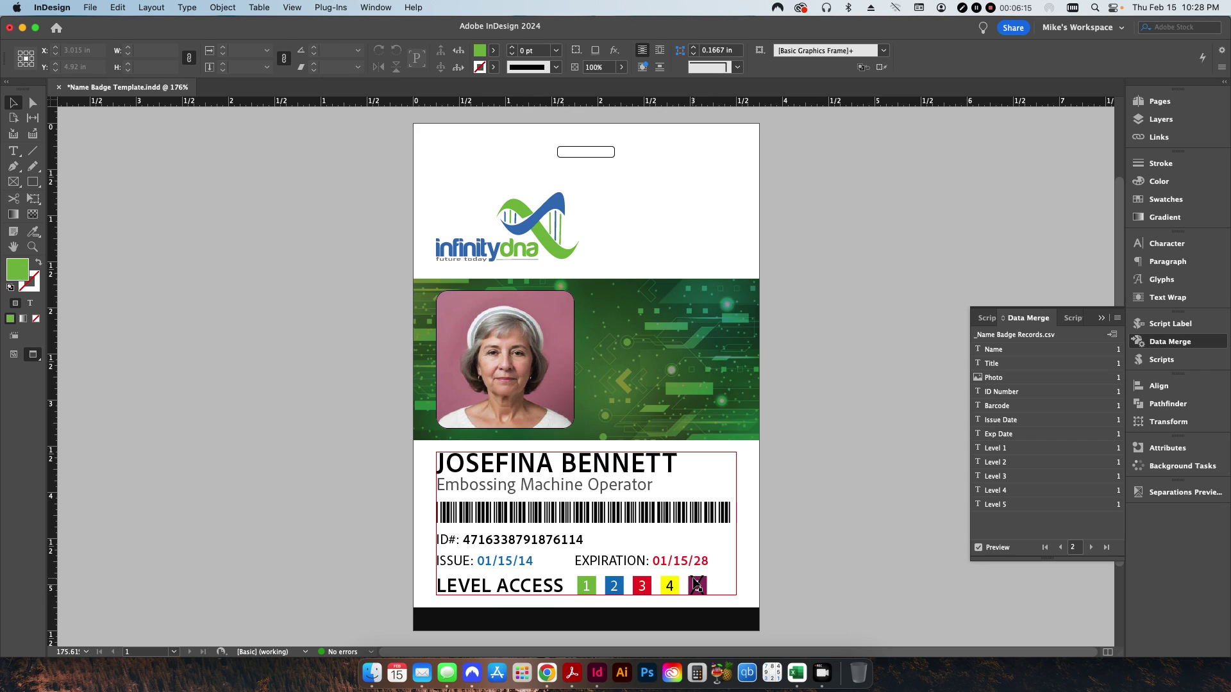
{"action": "left_click", "coordinate": [1091, 548]}
{"action": "left_click", "coordinate": [1091, 548]}
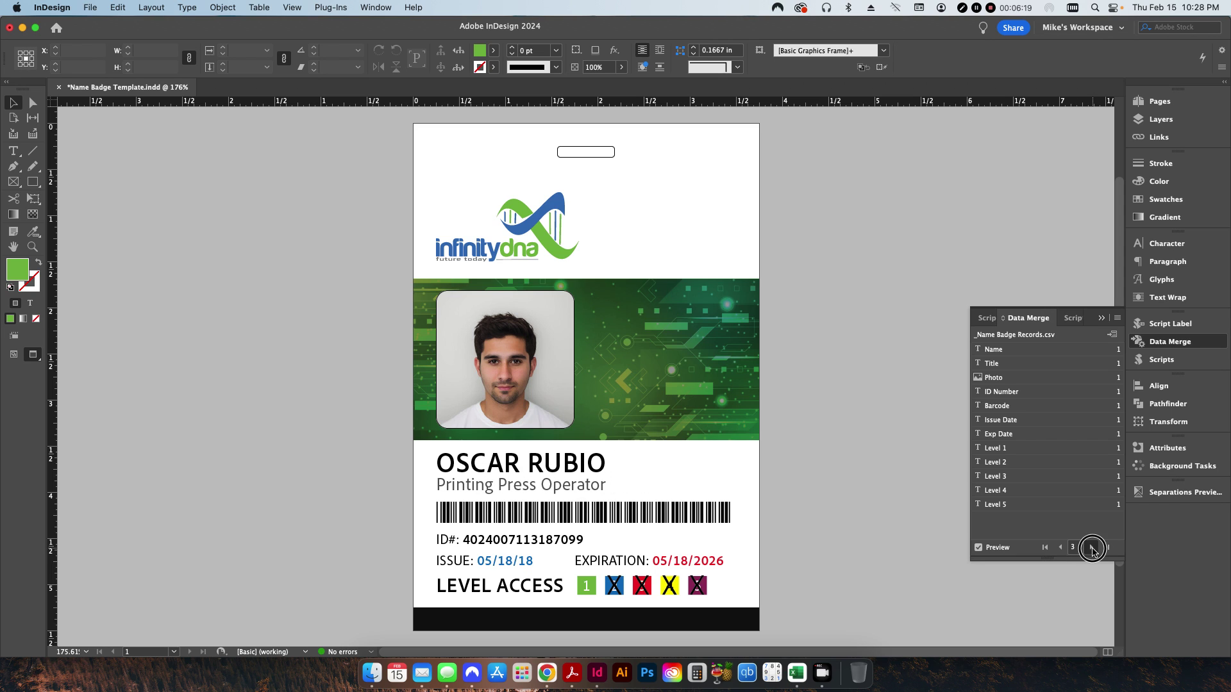
{"action": "left_click", "coordinate": [1091, 549]}
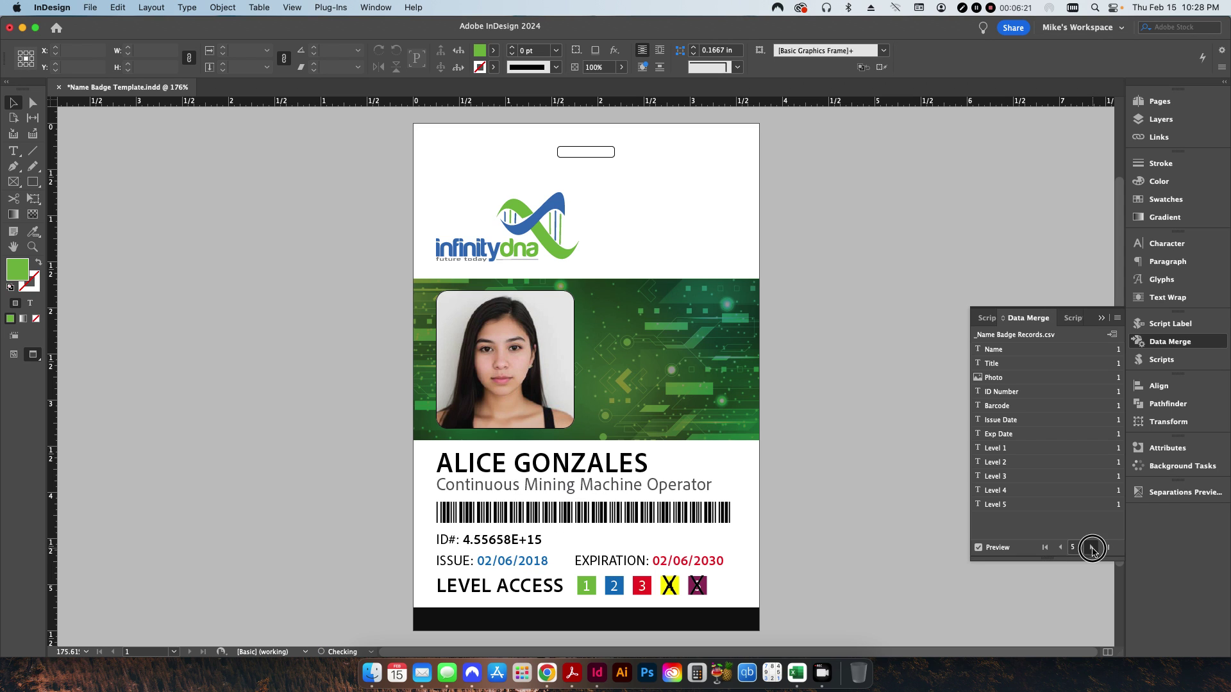
{"action": "left_click", "coordinate": [1091, 548]}
{"action": "left_click", "coordinate": [1091, 549]}
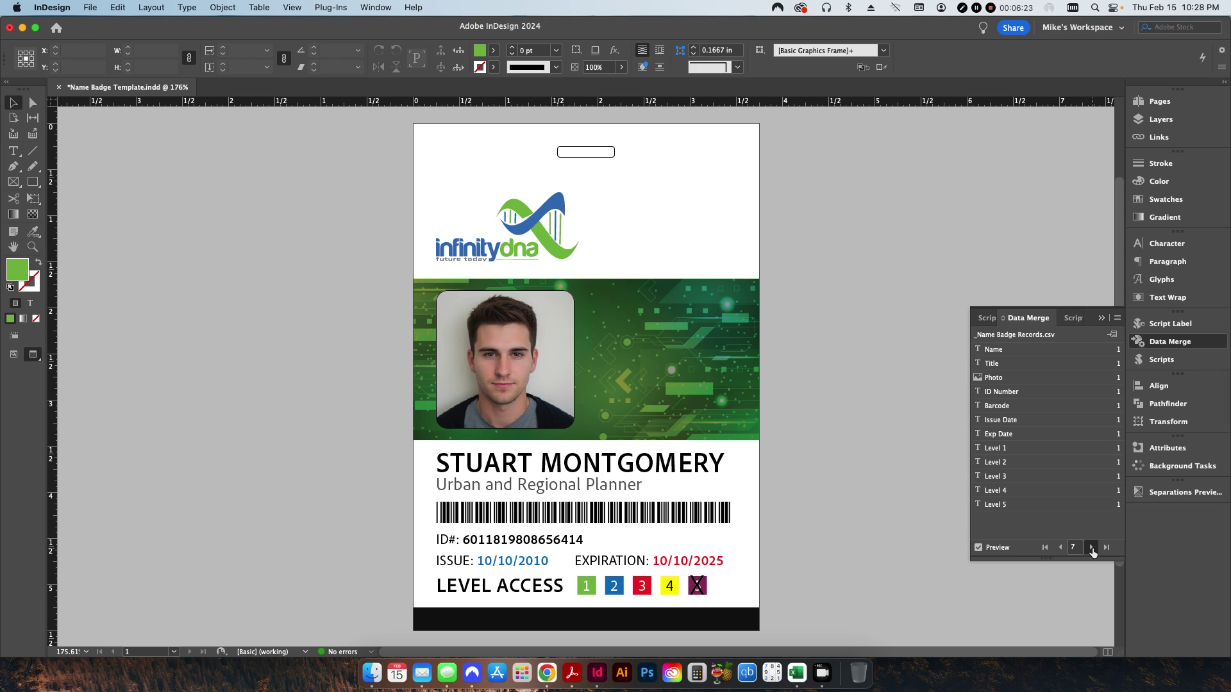
{"action": "left_click", "coordinate": [1091, 549]}
{"action": "left_click", "coordinate": [1091, 548]}
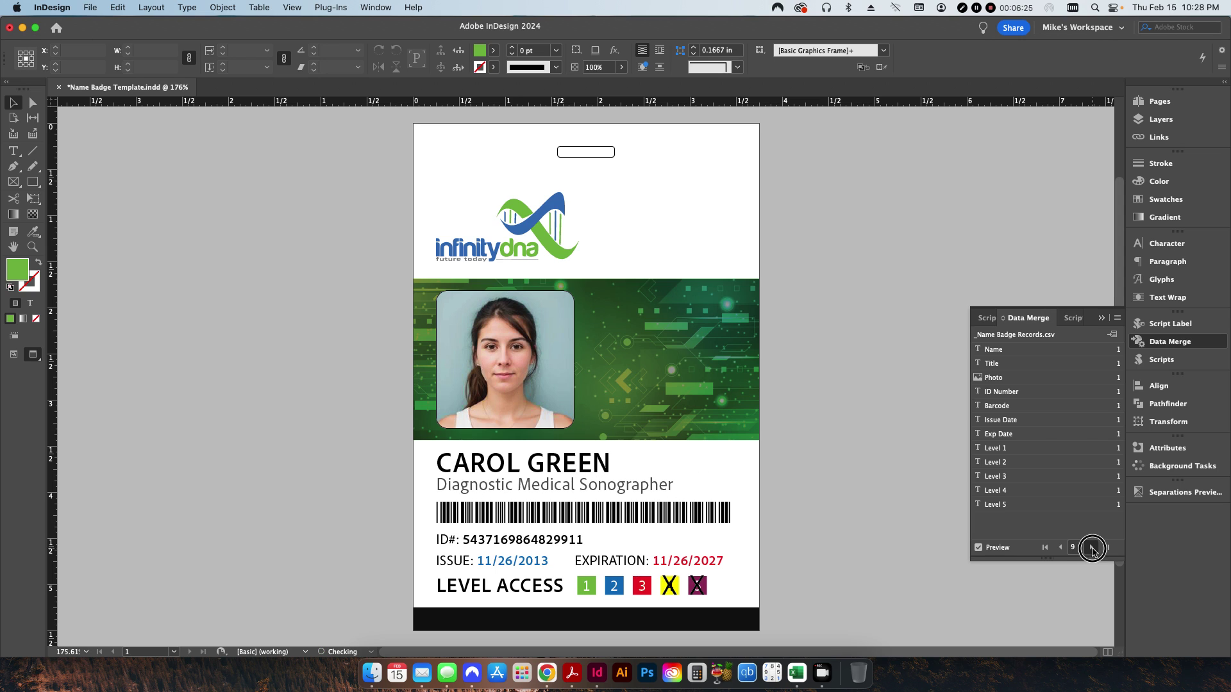
{"action": "left_click", "coordinate": [1091, 548]}
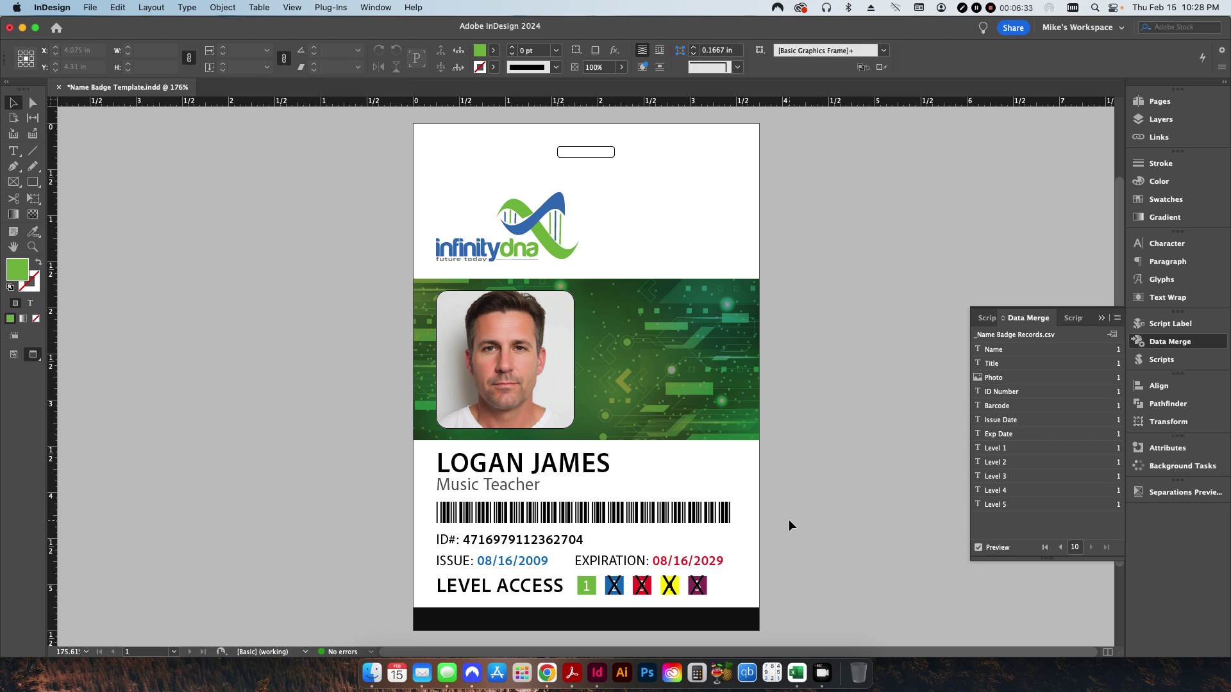
- Step the merge preview back through the records to record 3
{"action": "left_click", "coordinate": [1057, 548]}
{"action": "left_click", "coordinate": [1058, 548]}
{"action": "left_click", "coordinate": [1058, 548]}
{"action": "left_click", "coordinate": [1057, 548]}
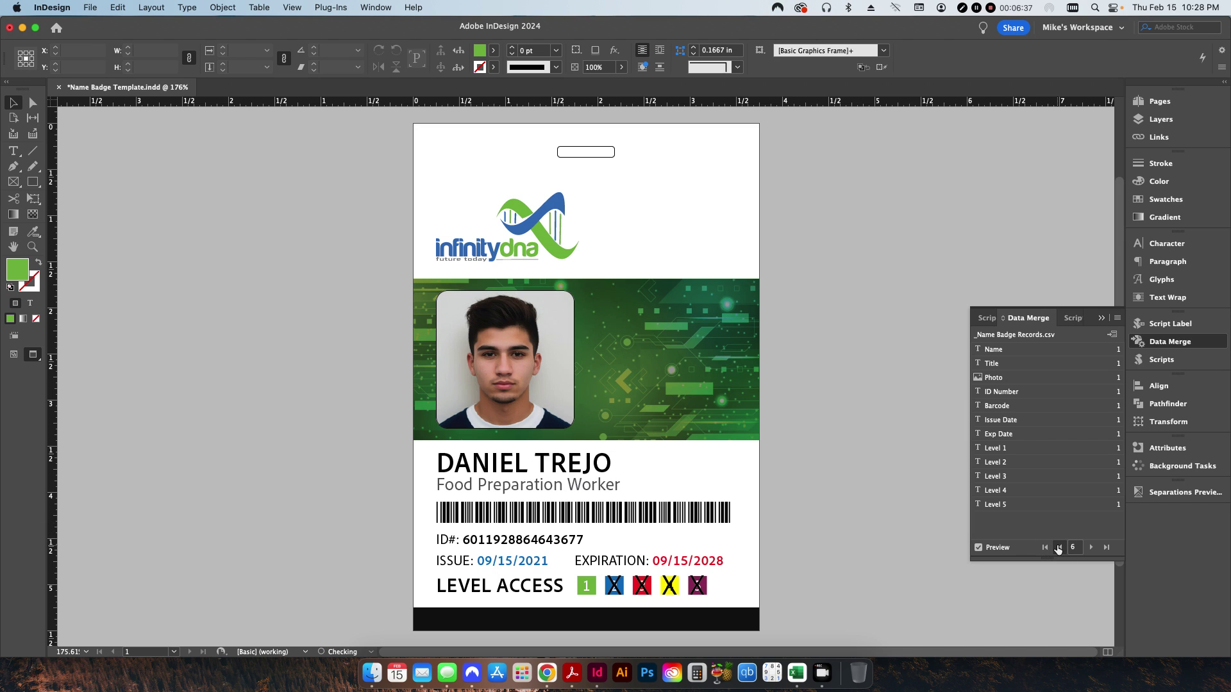
{"action": "left_click", "coordinate": [1057, 548]}
{"action": "left_click", "coordinate": [1058, 548]}
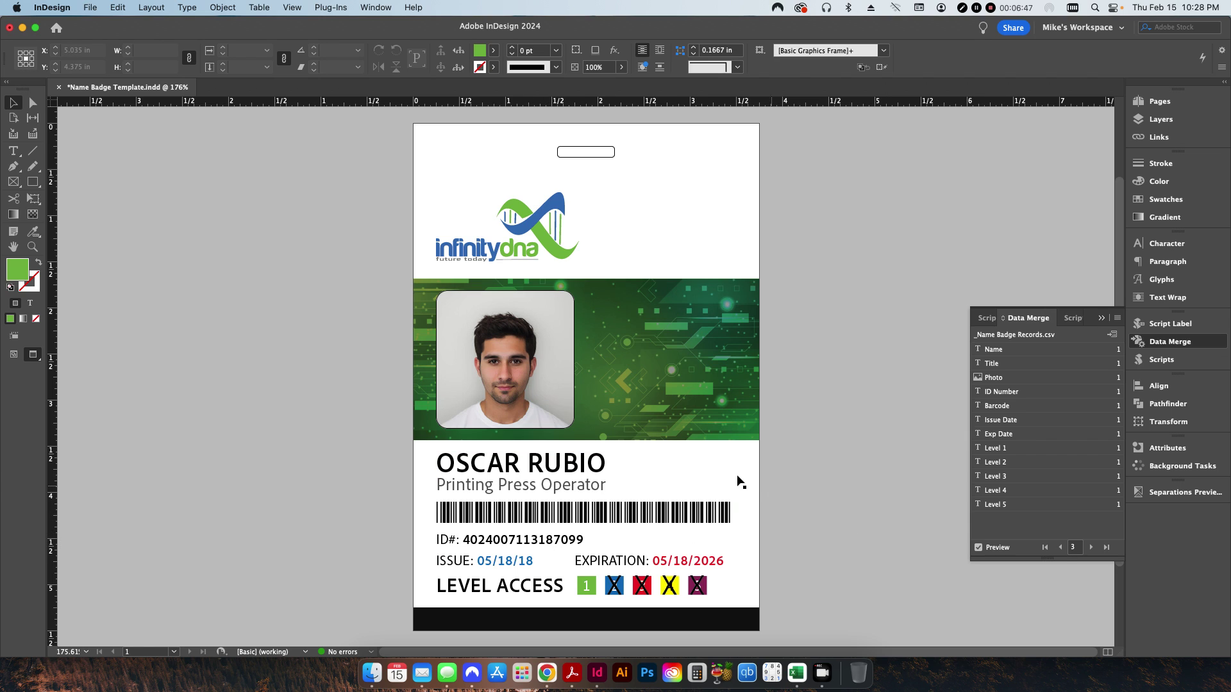
- Choose Export to PDF from the Data Merge menu with All Records selected
{"action": "left_click", "coordinate": [1117, 319]}
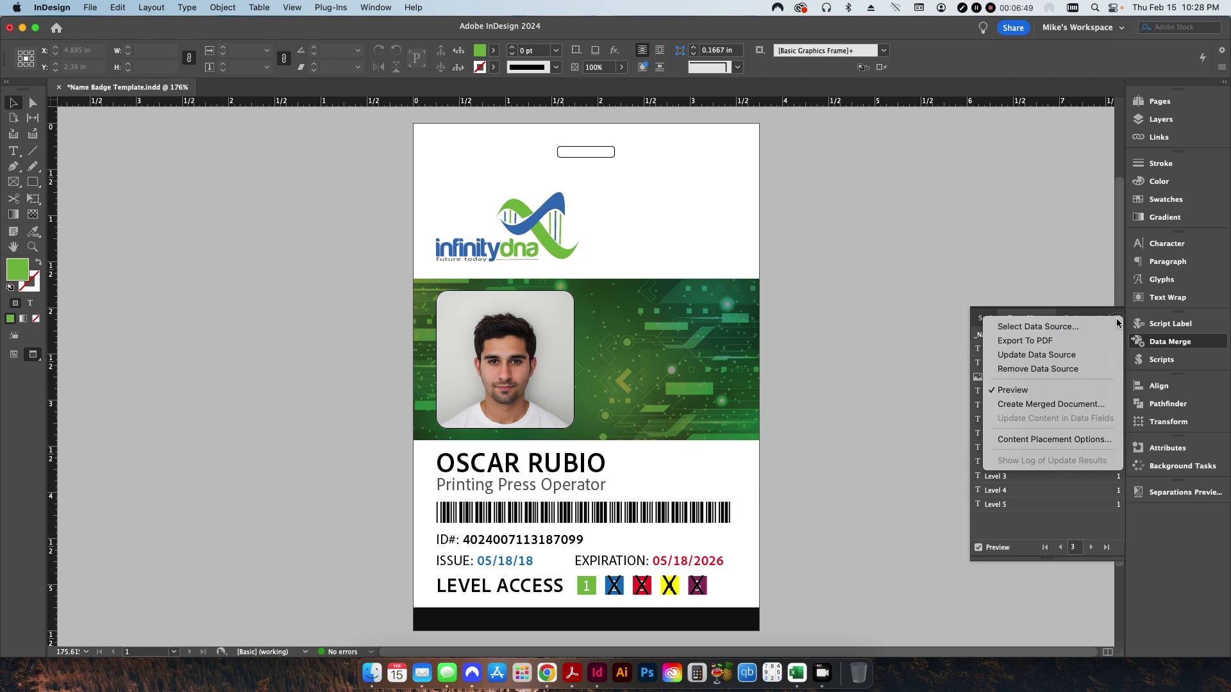
{"action": "left_click", "coordinate": [1102, 344]}
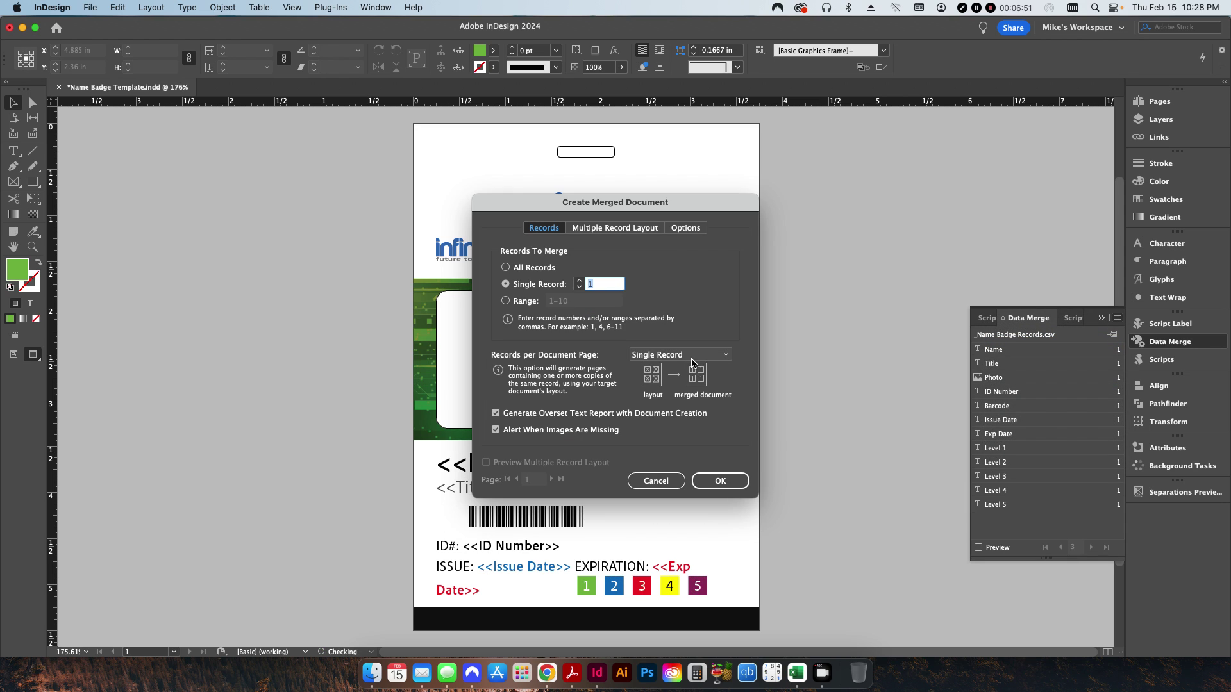
{"action": "left_click", "coordinate": [667, 486]}
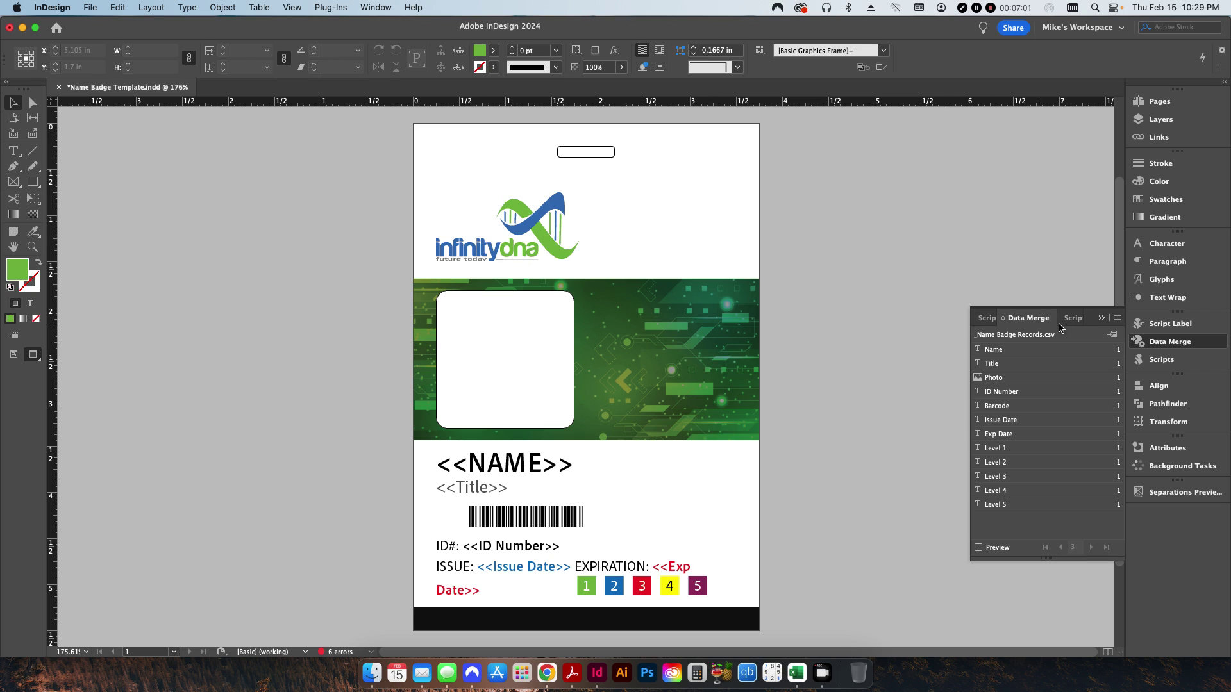
{"action": "left_click", "coordinate": [1116, 317]}
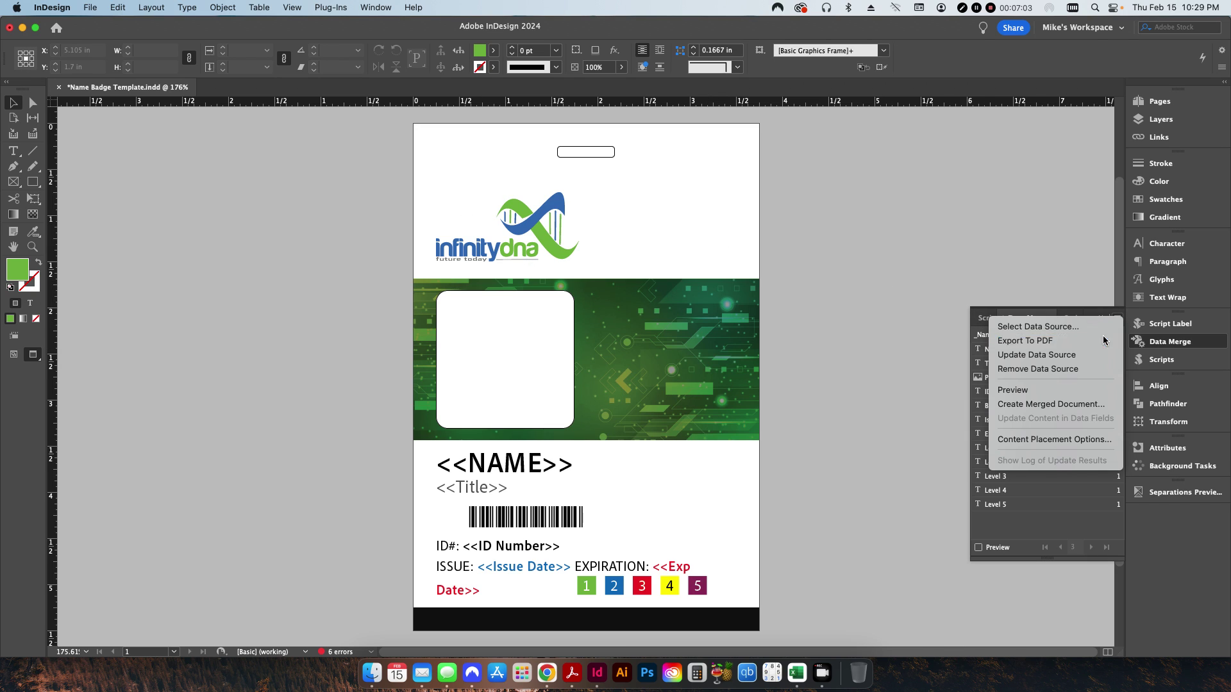
{"action": "left_click", "coordinate": [1051, 403]}
{"action": "left_click", "coordinate": [532, 272]}
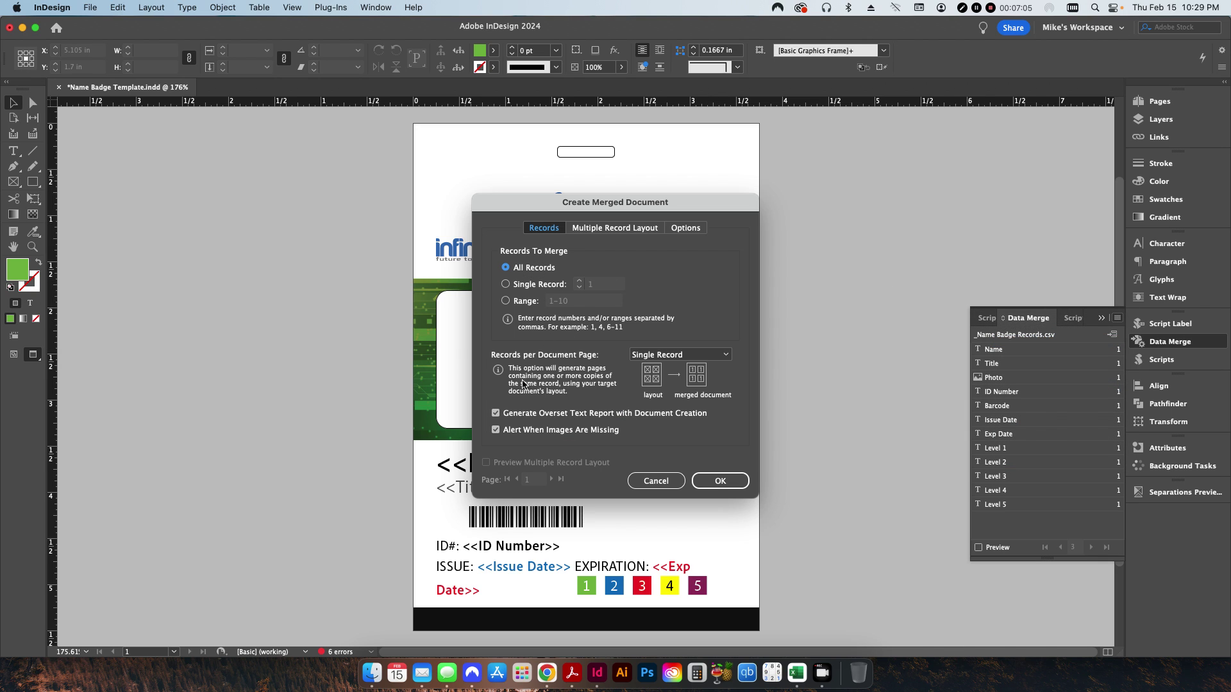
- Export the merged badges to PDF under the Name Badge Template name, acknowledging the overset notices
{"action": "left_click", "coordinate": [719, 482]}
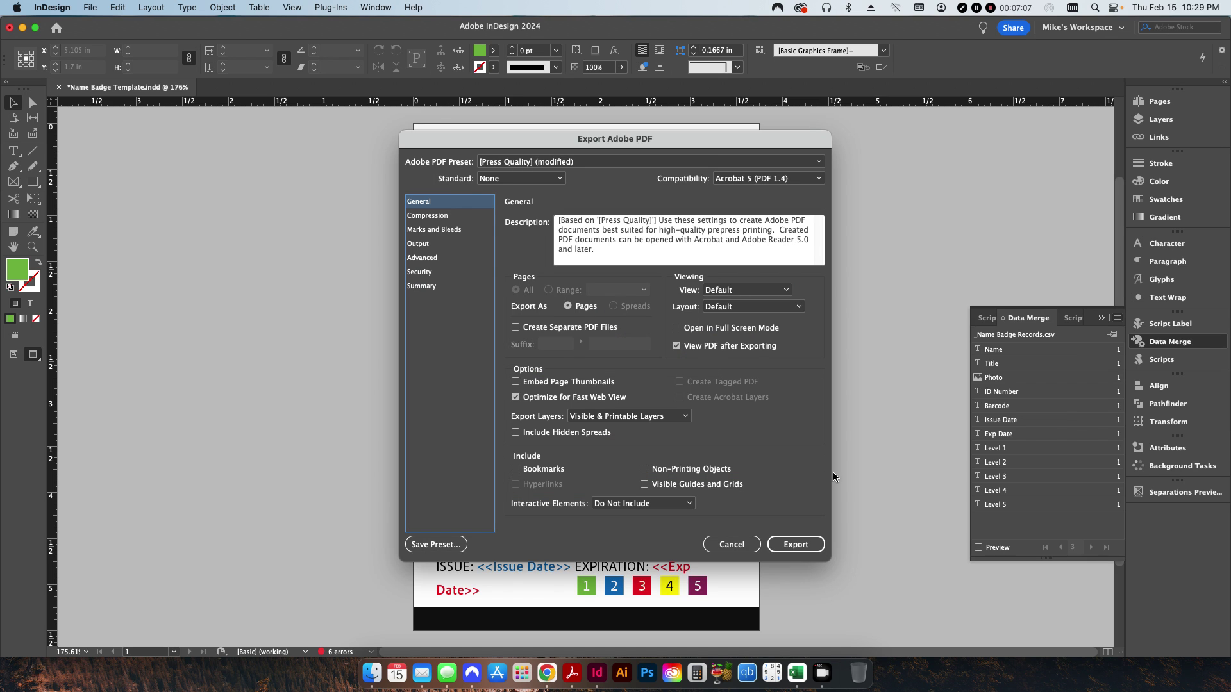
{"action": "left_click", "coordinate": [788, 550]}
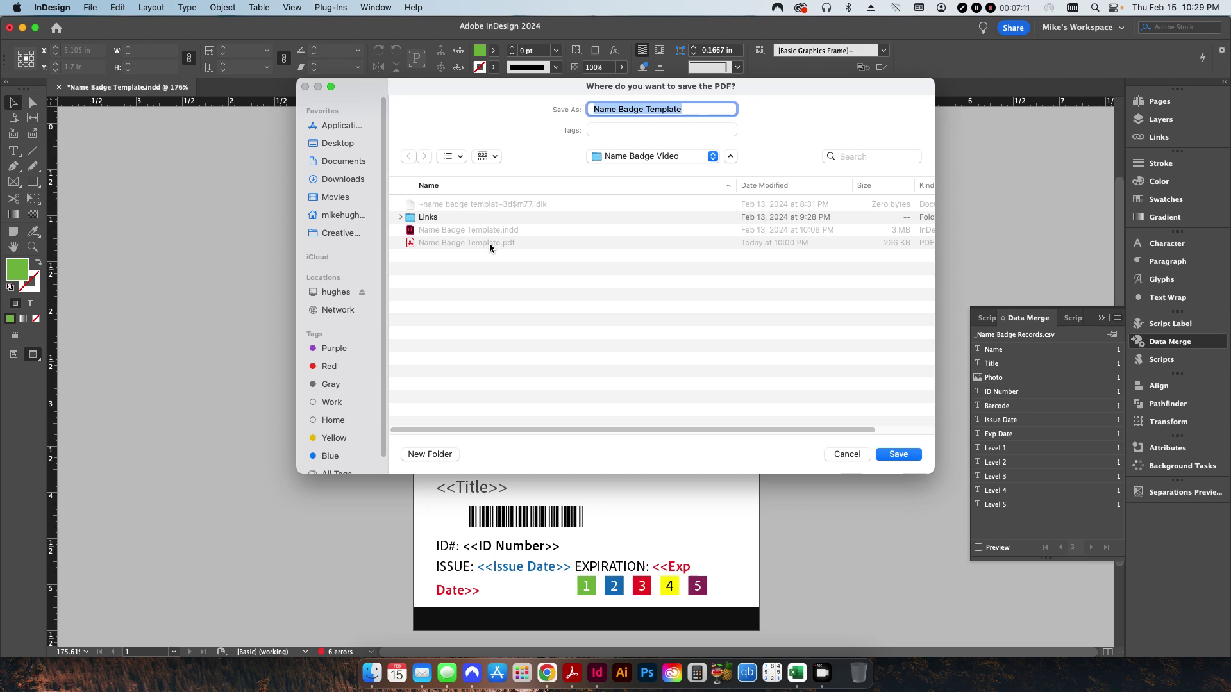
{"action": "left_click", "coordinate": [690, 106]}
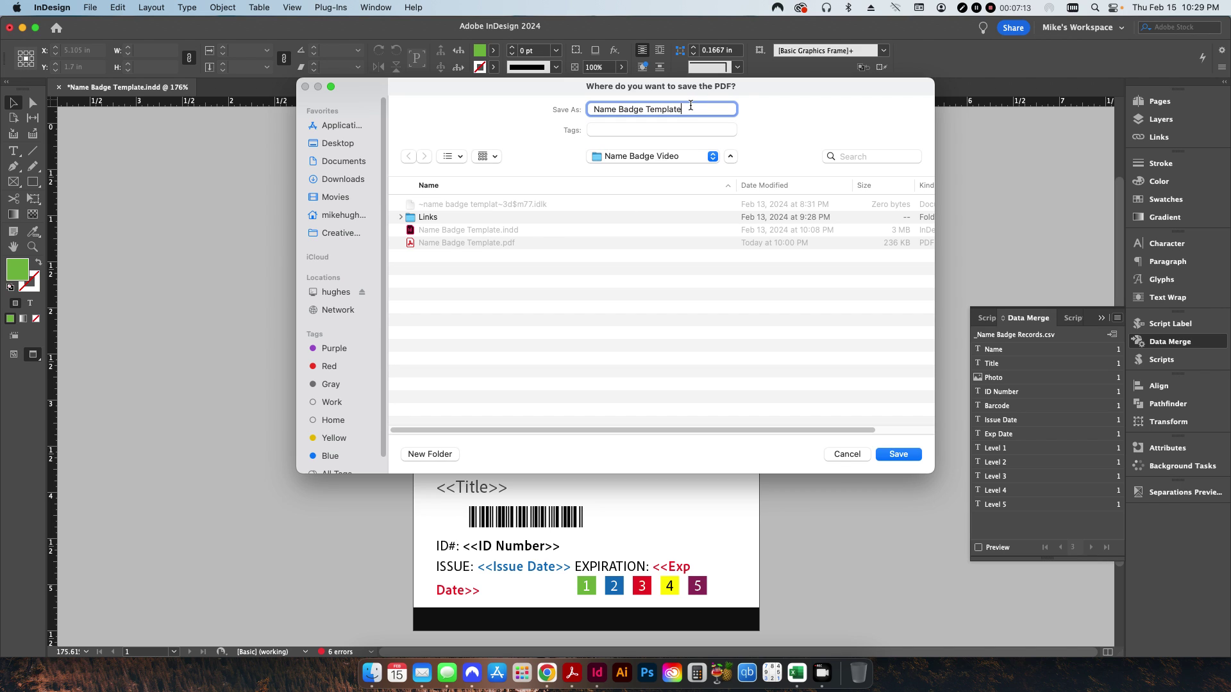
{"action": "key", "text": "Return"}
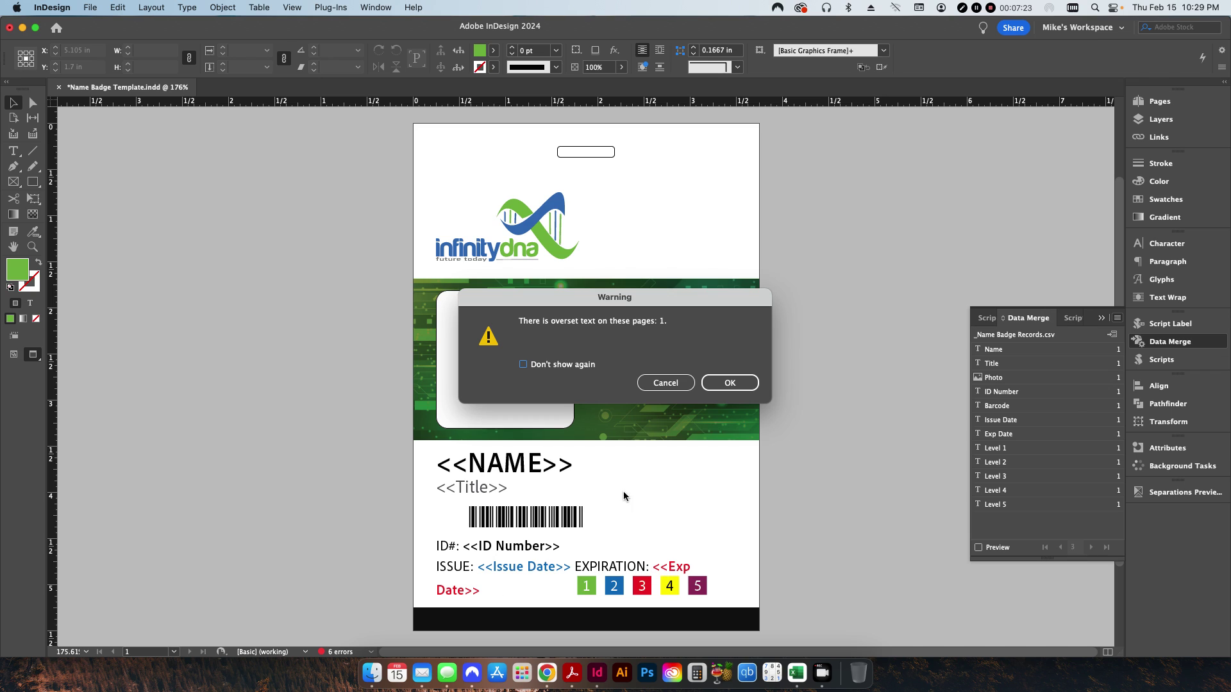
{"action": "left_click", "coordinate": [728, 385]}
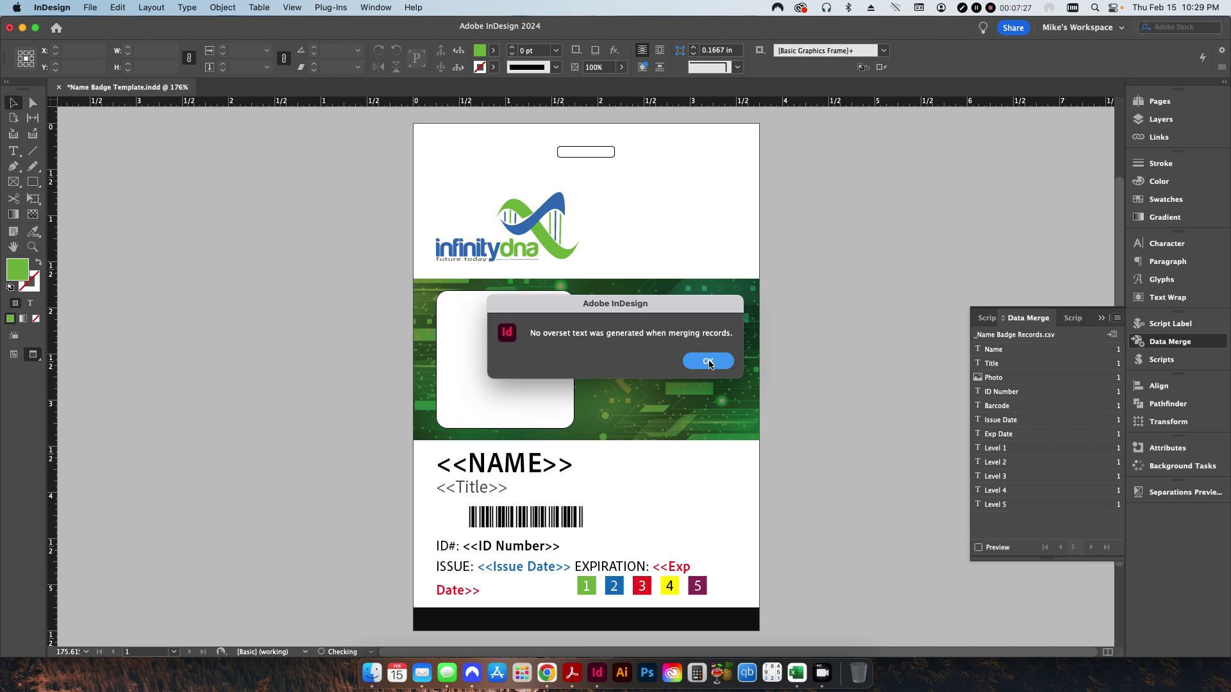
{"action": "left_click", "coordinate": [708, 361]}
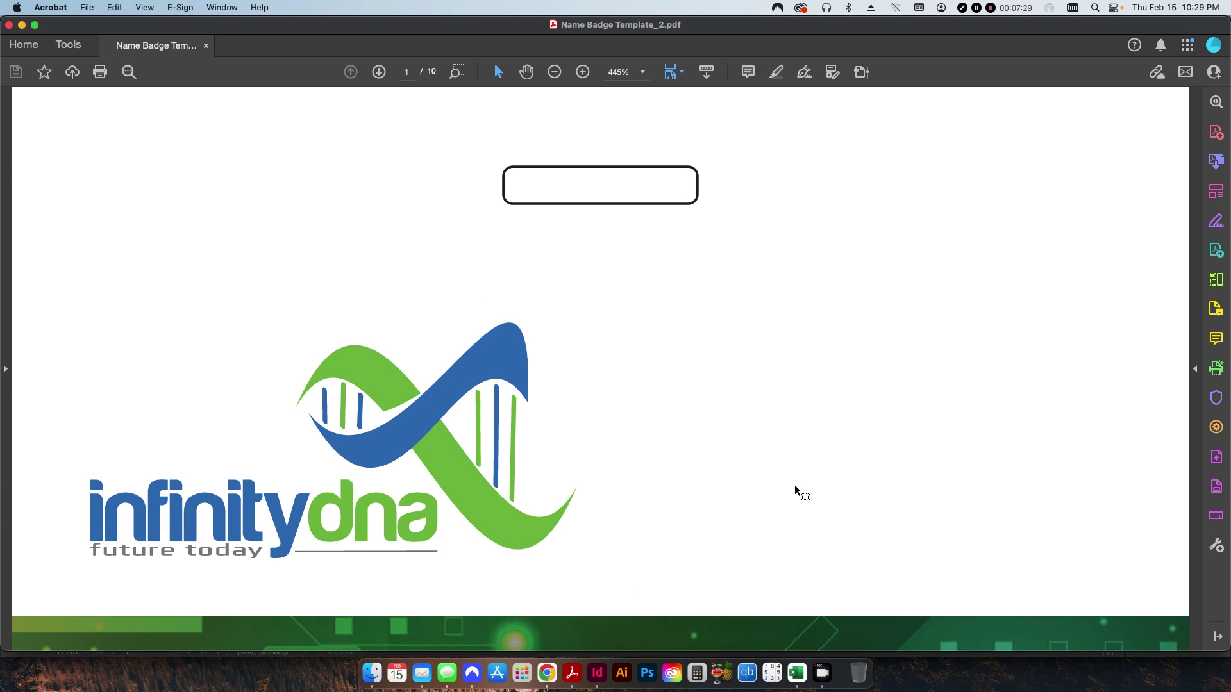
- Fit the page with Cmd+0 and scroll through badge pages 1 to 10
{"action": "key", "text": "cmd+0"}
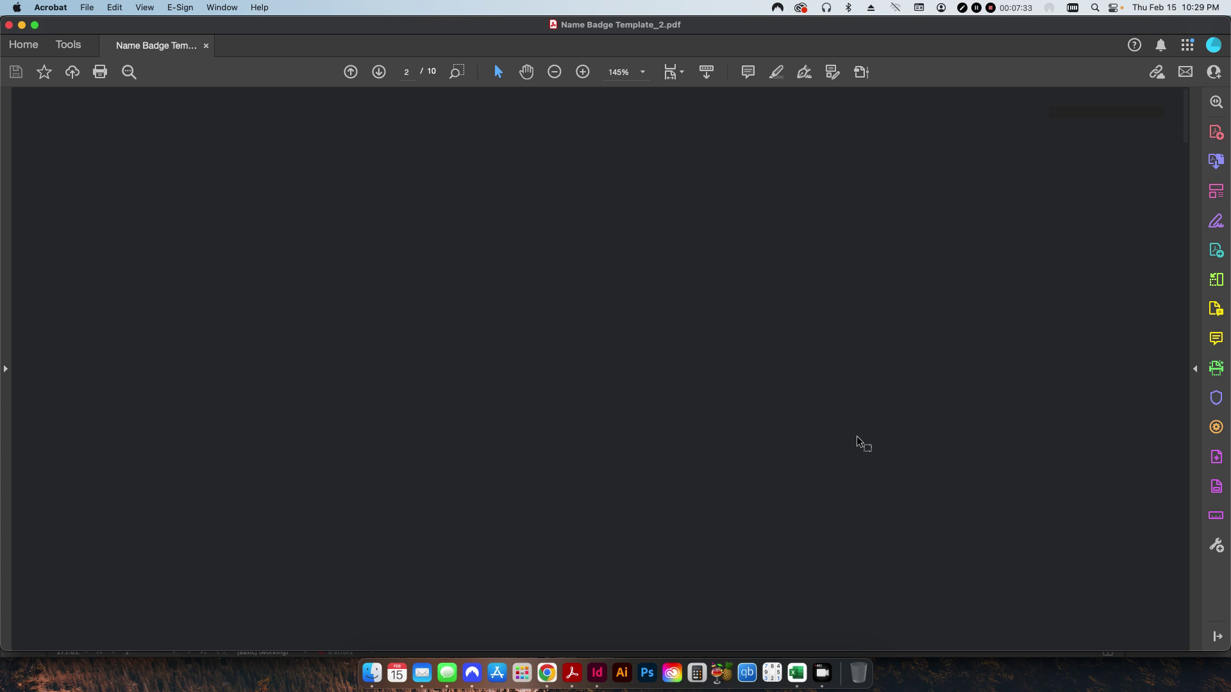
{"action": "scroll", "coordinate": [858, 442], "scroll_direction": "down", "scroll_amount": 3}
{"action": "scroll", "coordinate": [858, 443], "scroll_direction": "down", "scroll_amount": 20}
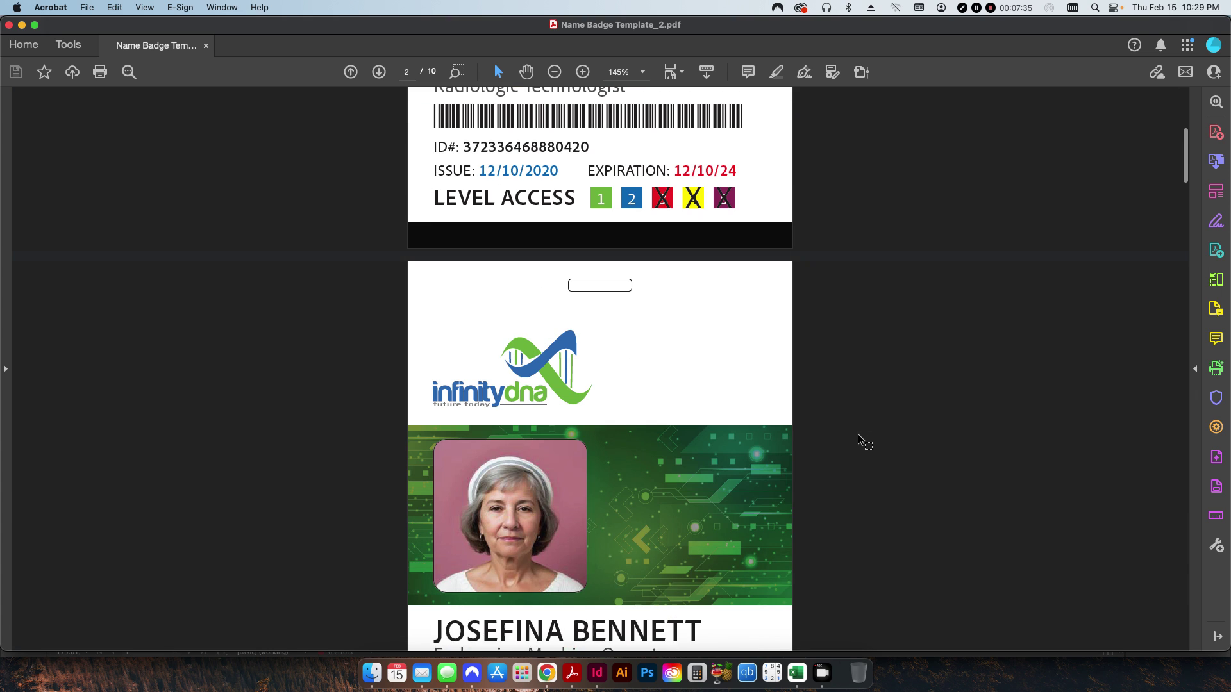
{"action": "scroll", "coordinate": [857, 442], "scroll_direction": "down", "scroll_amount": 20}
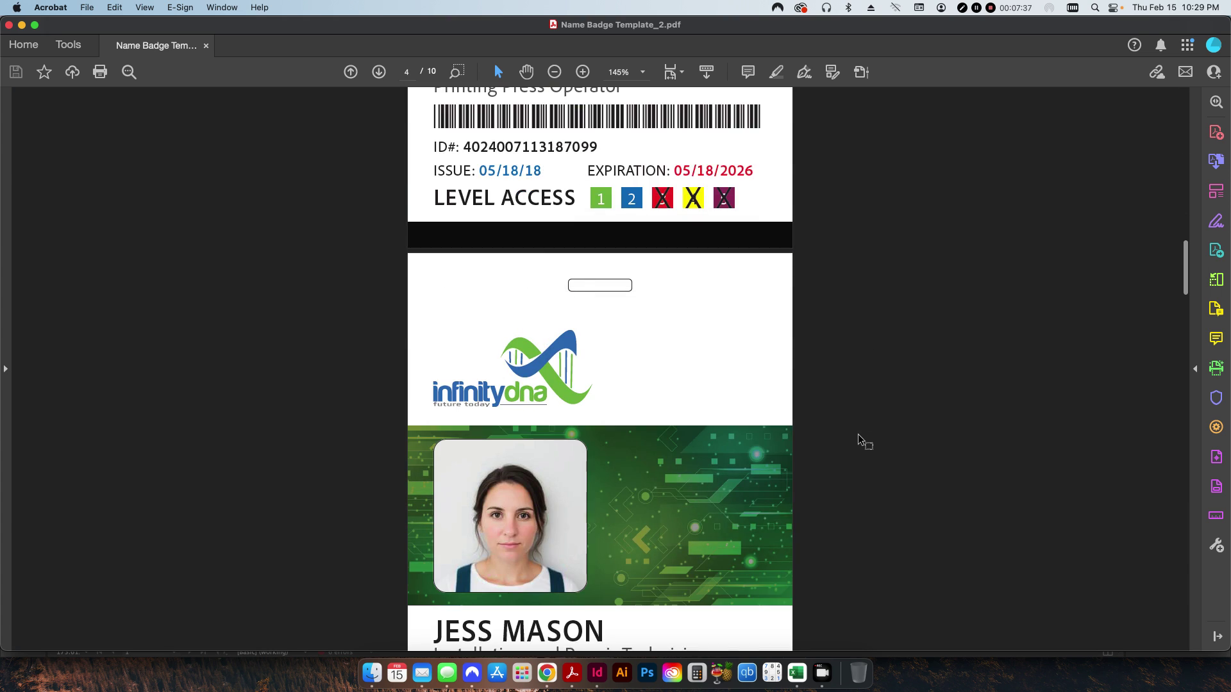
{"action": "scroll", "coordinate": [858, 442], "scroll_direction": "down", "scroll_amount": 20}
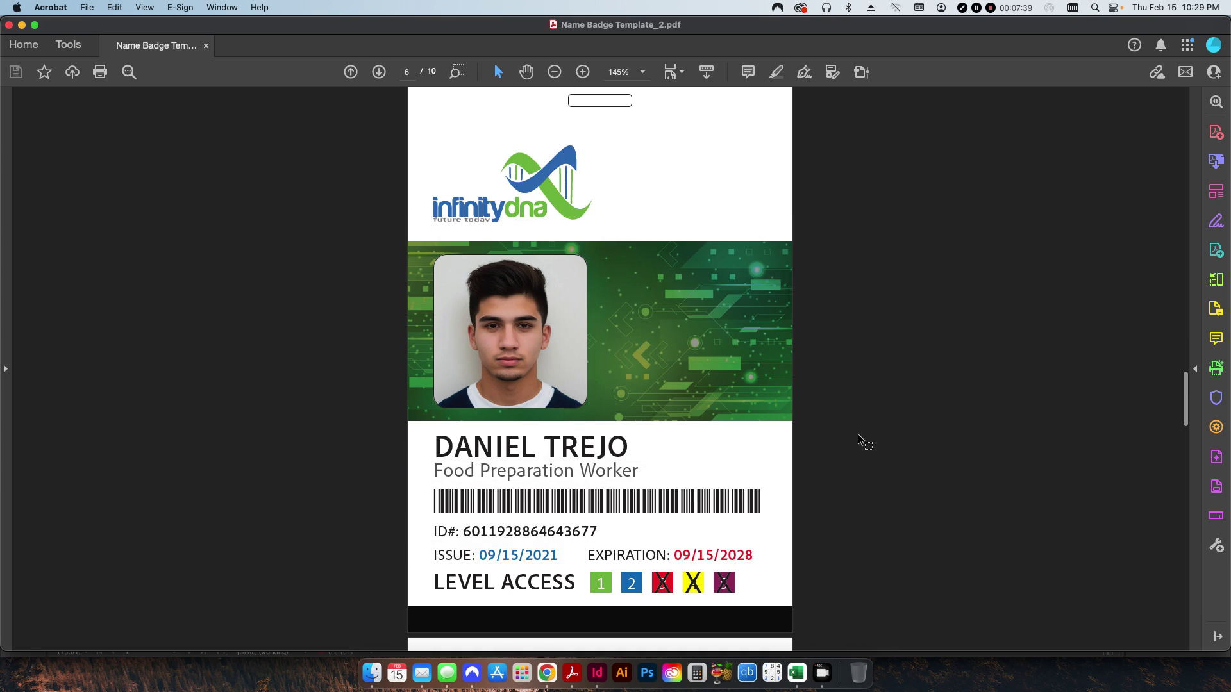
{"action": "scroll", "coordinate": [862, 441], "scroll_direction": "down", "scroll_amount": 20}
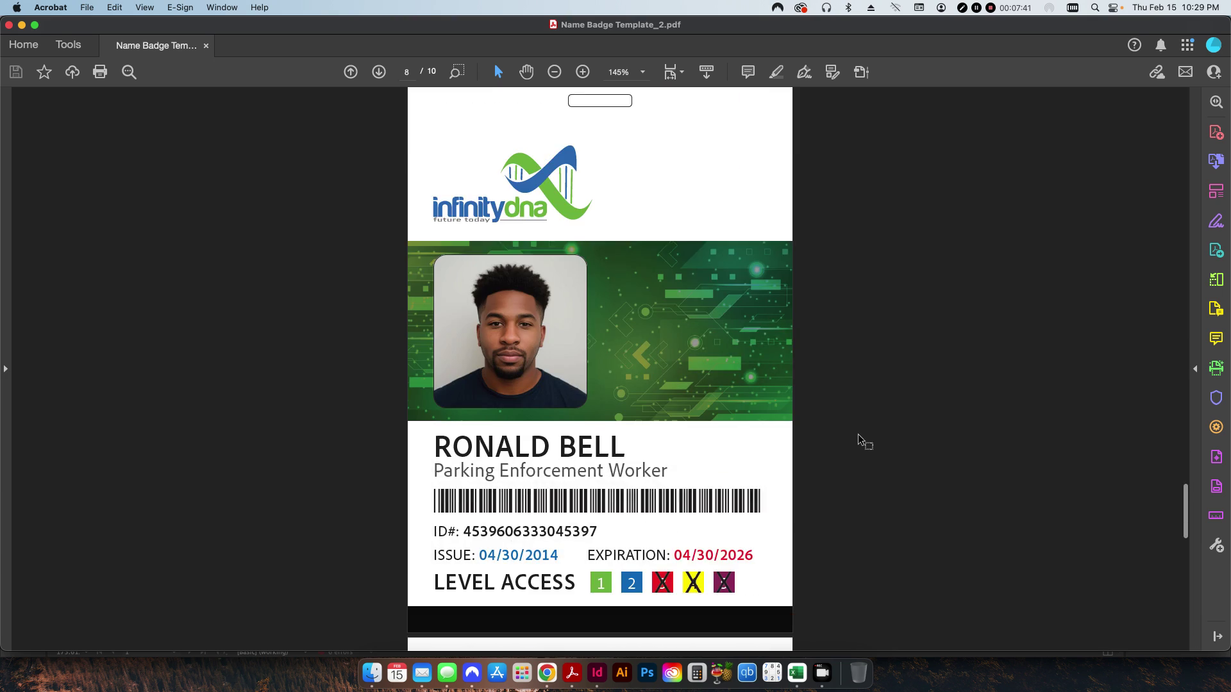
{"action": "scroll", "coordinate": [863, 441], "scroll_direction": "down", "scroll_amount": 10}
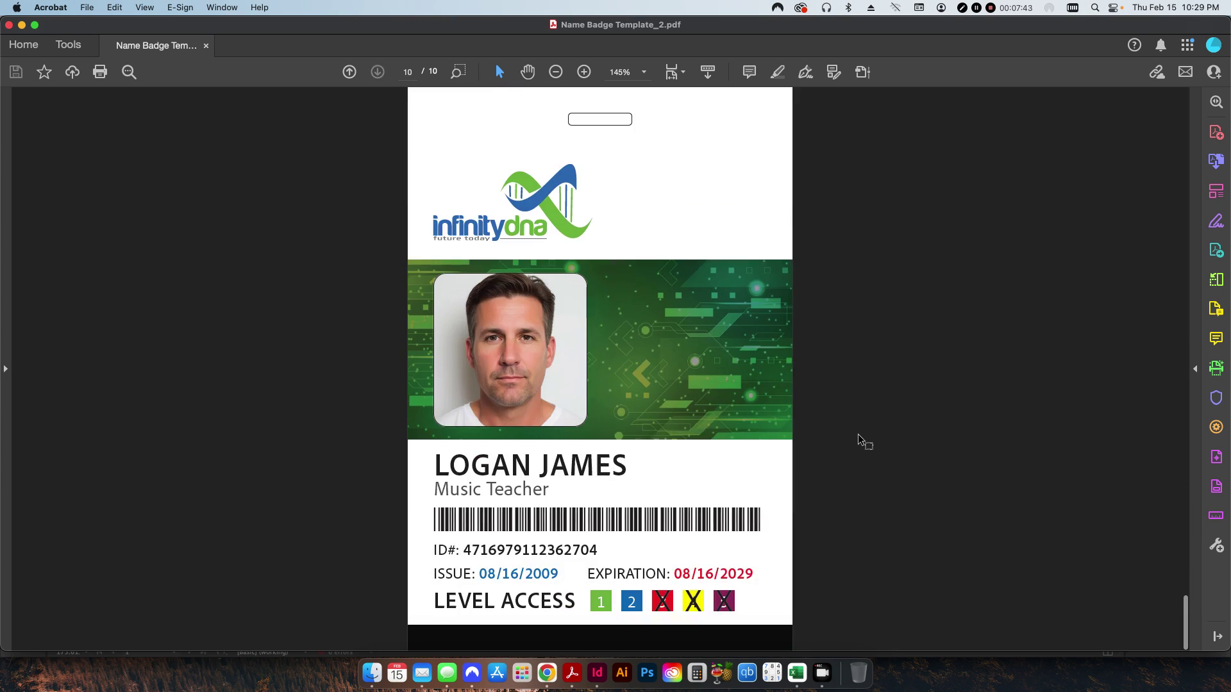